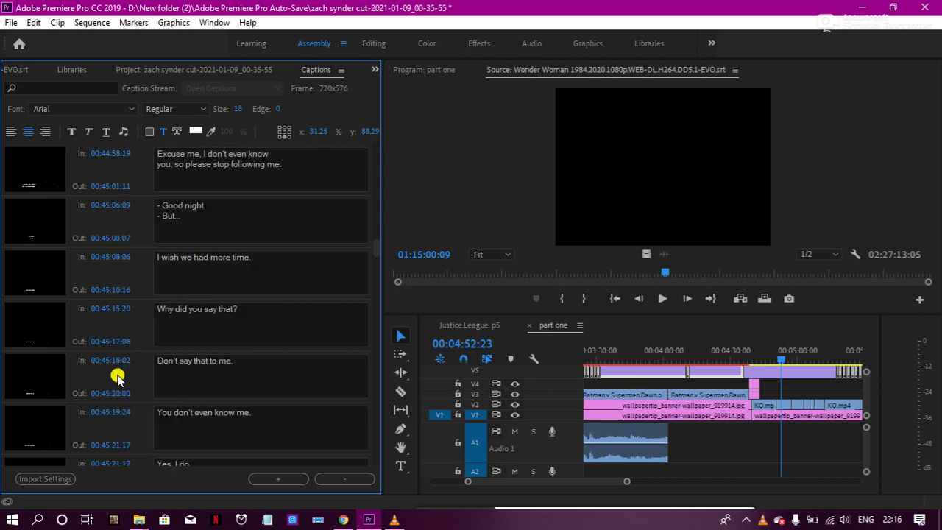
scroll(117, 377, "down", 5)
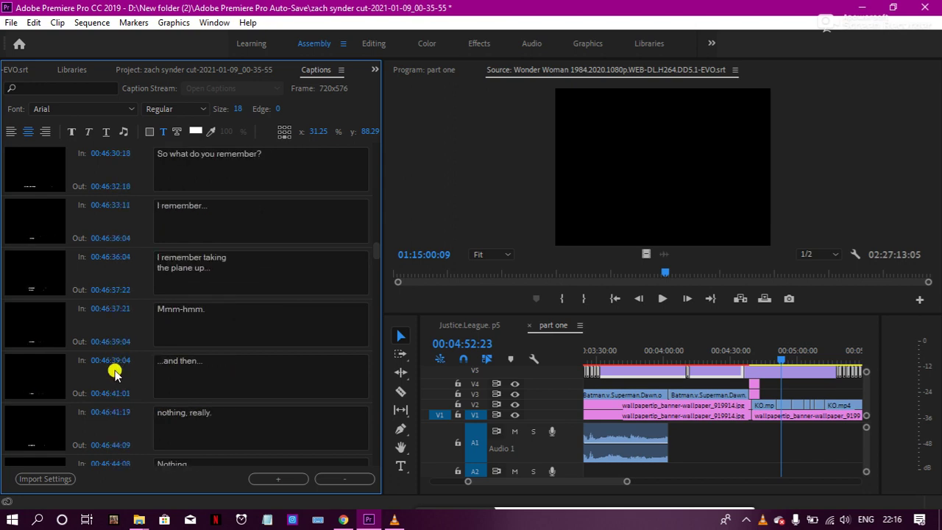
- Mark In at 00:46:59:05 and an Out point on the Wonder Woman .srt source, spanning 00:21:37:18
left_click_drag(662, 274, 557, 274)
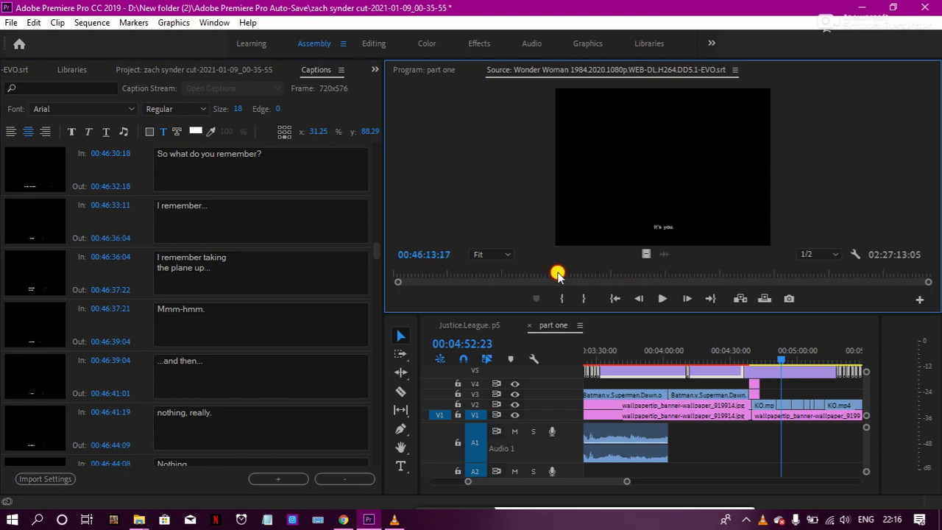
left_click_drag(557, 273, 640, 283)
left_click(563, 296)
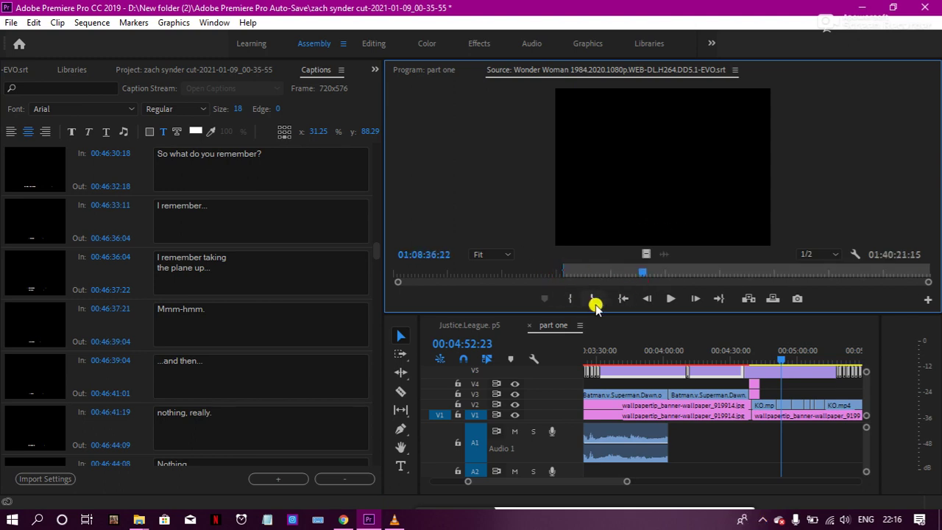
left_click(594, 303)
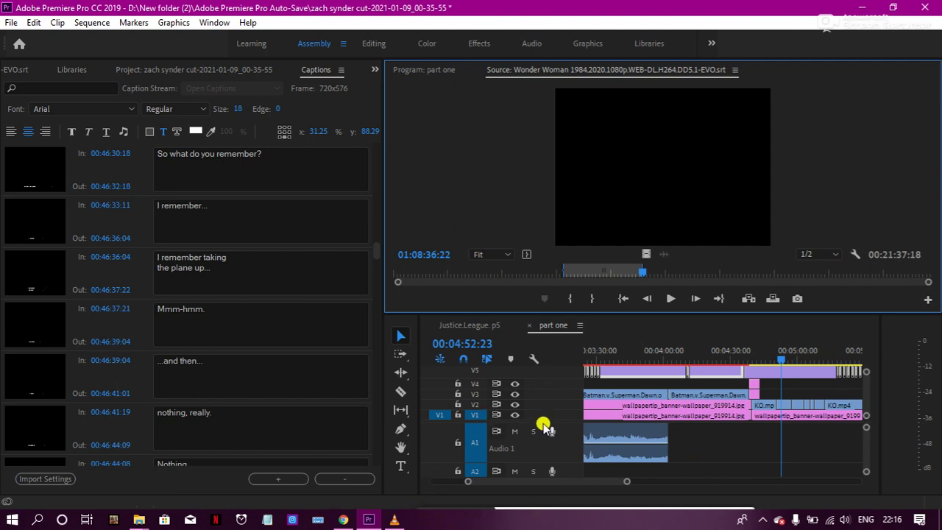
scroll(551, 409, "up", 2)
- Expand the Video 5 caption track and add a new video track to the part one sequence
scroll(547, 398, "up", 2)
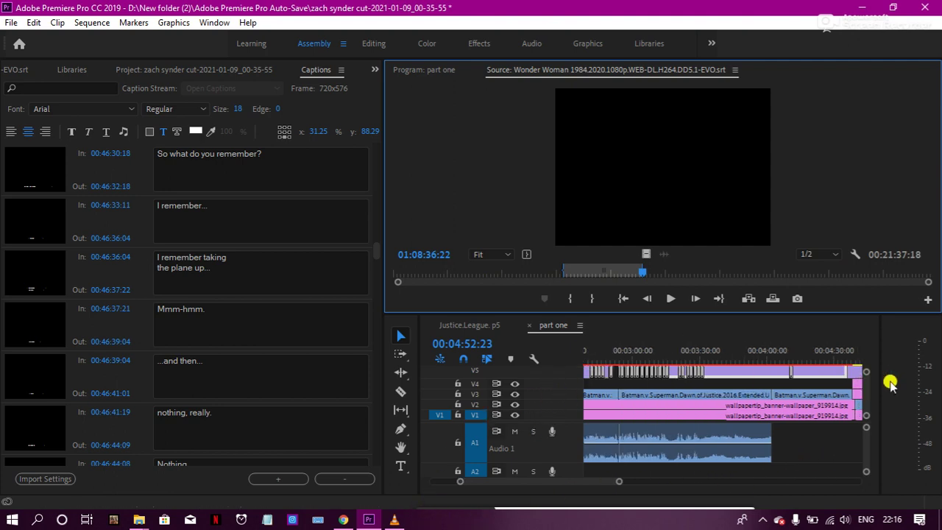
double_click(864, 387)
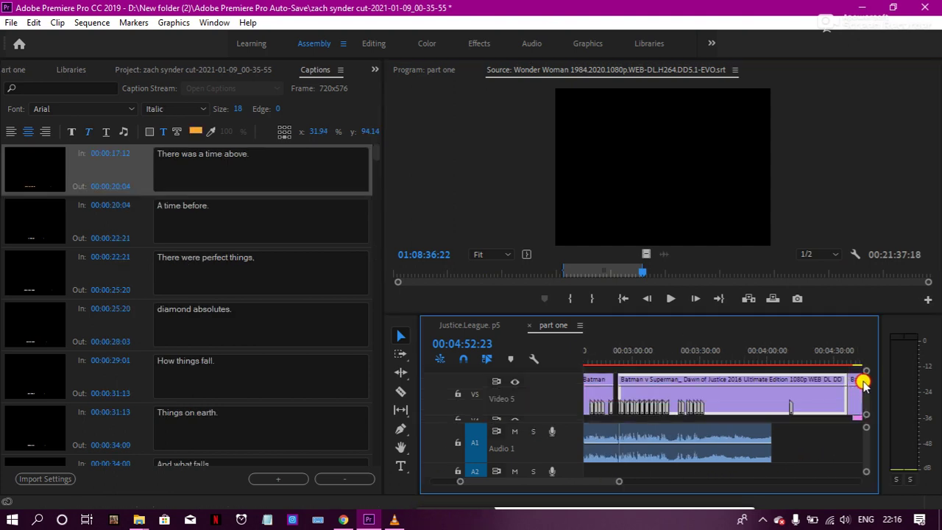
right_click(556, 405)
left_click(606, 265)
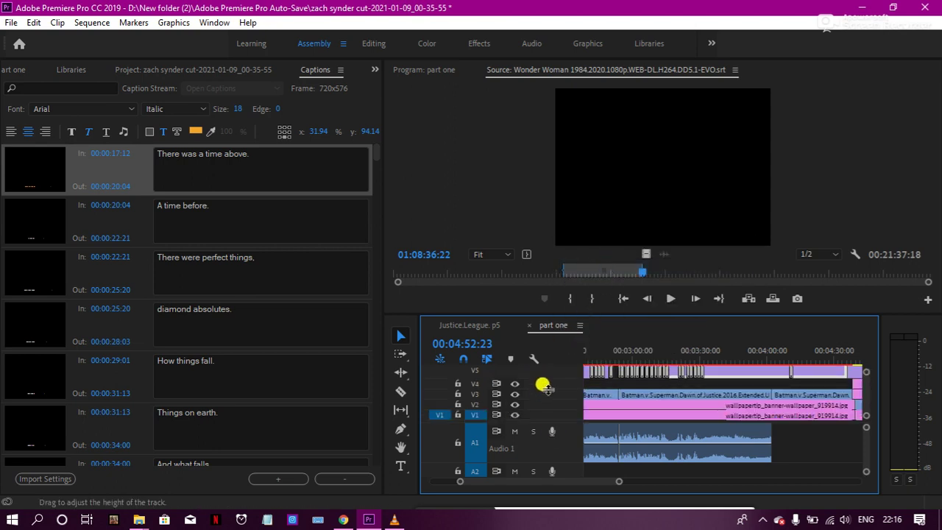
- Try placing the caption source on the top track, then switch to the Editing workspace
left_click(663, 186)
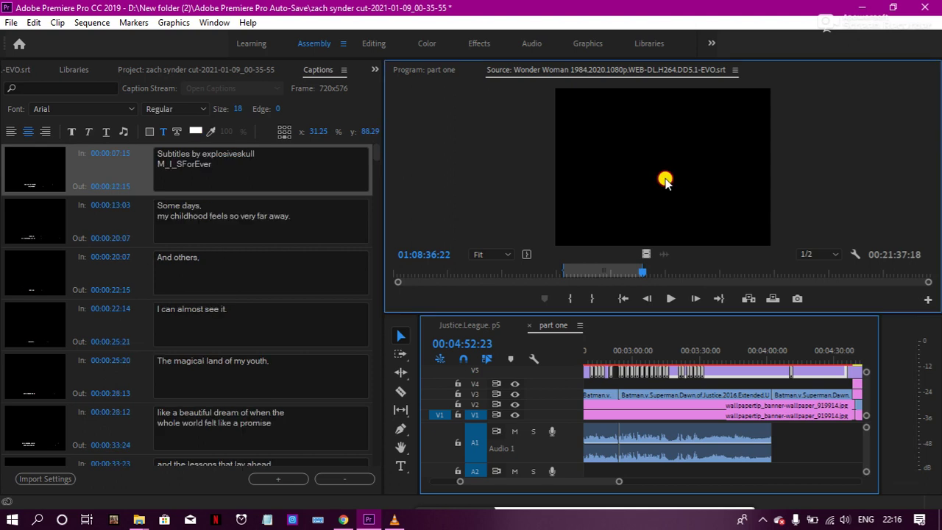
left_click_drag(652, 362, 652, 371)
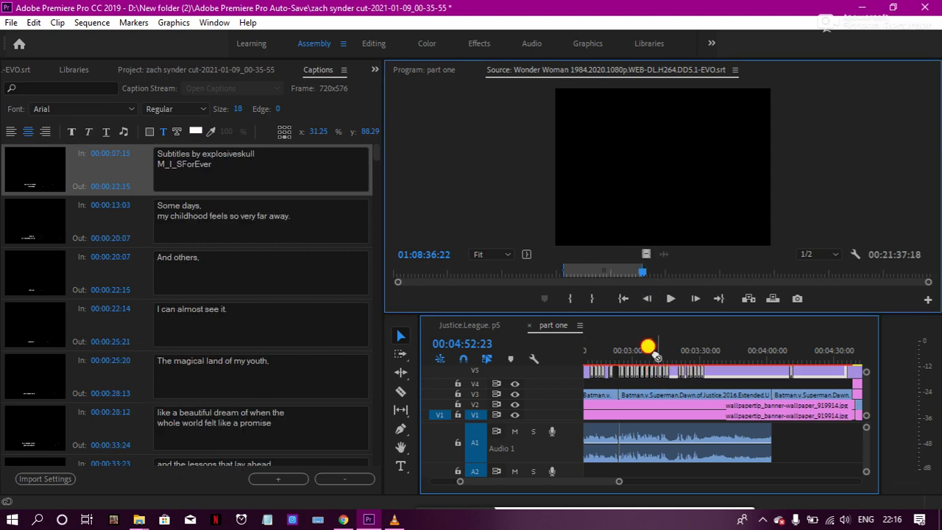
left_click(375, 44)
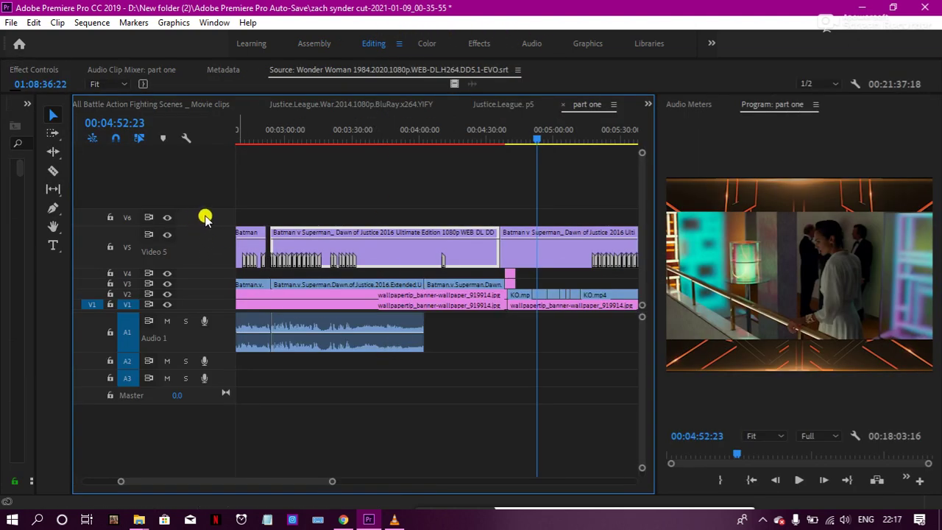
- In the Assembly workspace, drop the caption source's video only onto V6, then return to Editing
left_click(317, 43)
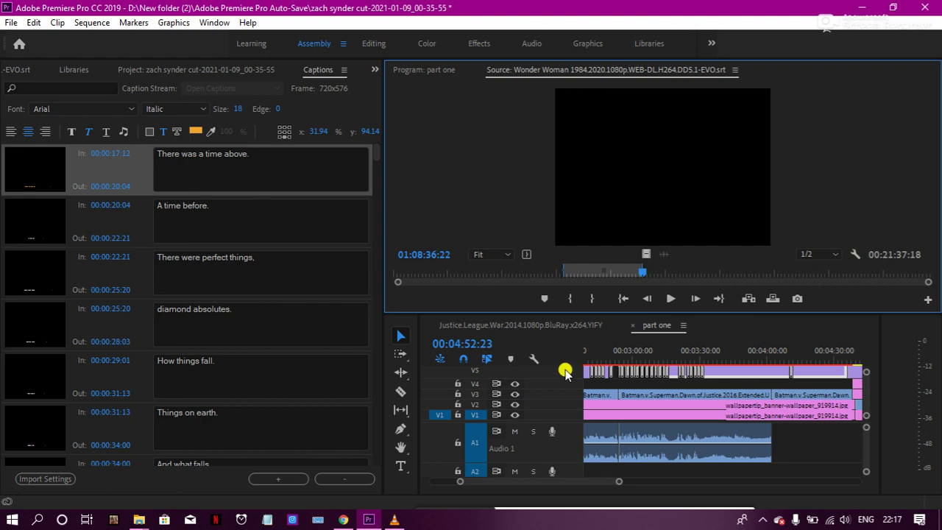
left_click_drag(862, 383, 864, 385)
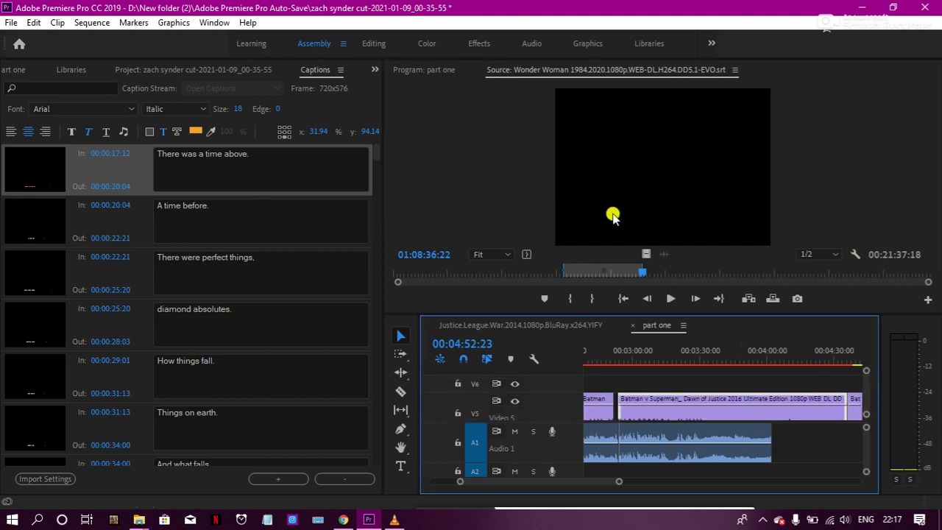
left_click_drag(641, 201, 655, 382)
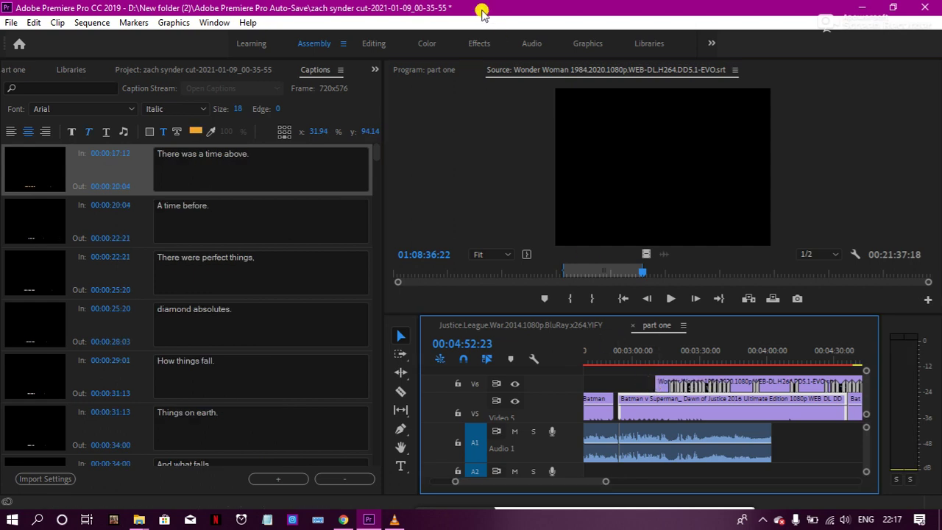
left_click(374, 43)
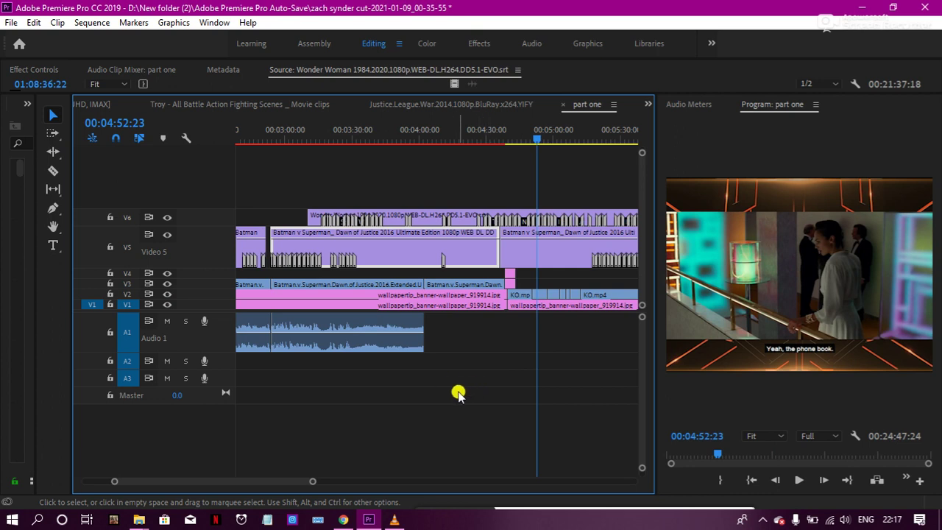
- Drag the V6 caption clip about four minutes later to start at 00:04:52:23, then check timing at 4:56:07
scroll(456, 394, "up", 2)
scroll(456, 394, "down", 3)
scroll(445, 392, "down", 3)
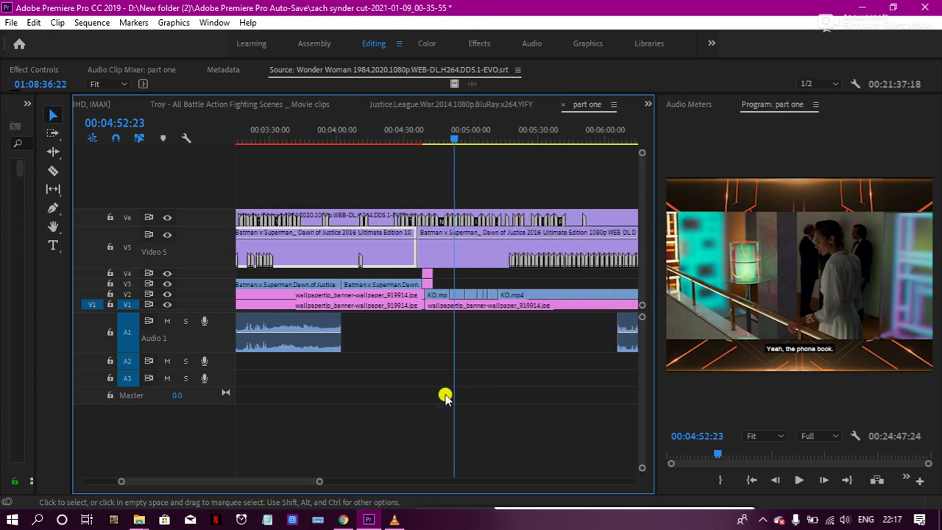
left_click_drag(314, 484, 465, 481)
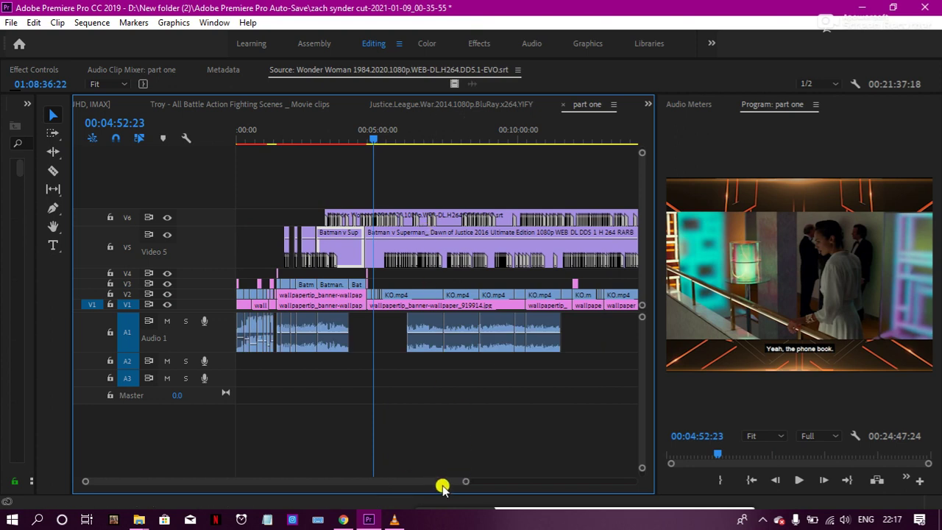
left_click_drag(461, 479, 528, 481)
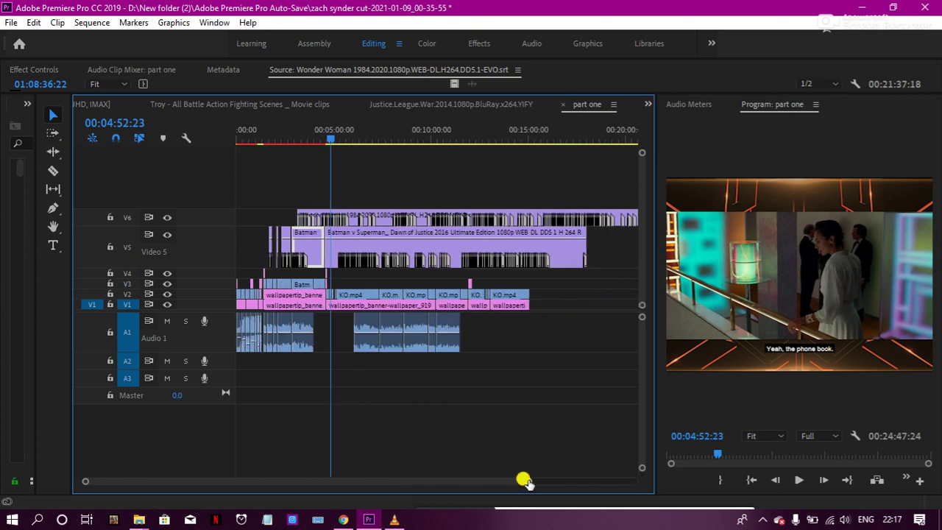
mouse_move(354, 220)
left_mouse_down()
mouse_move(433, 215)
mouse_move(387, 211)
mouse_move(404, 215)
left_mouse_up()
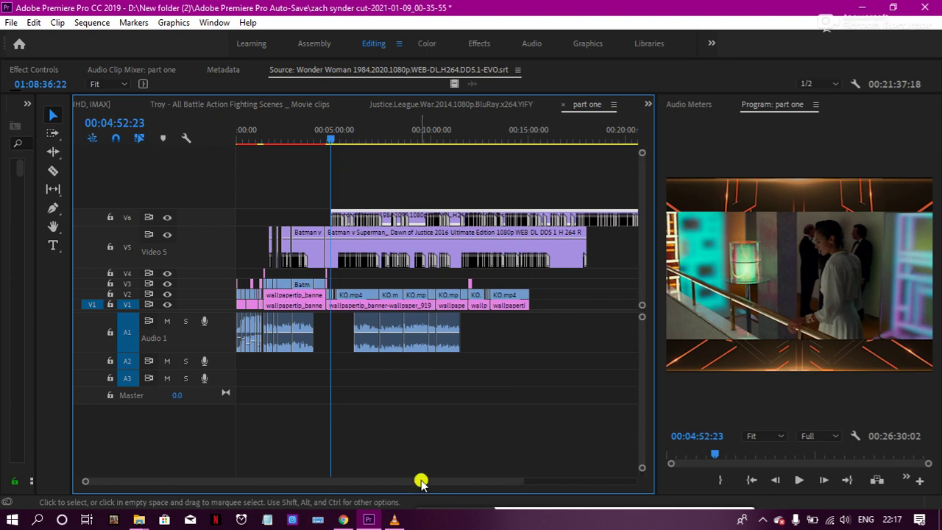
mouse_move(524, 487)
left_mouse_down()
mouse_move(345, 463)
mouse_move(531, 396)
left_mouse_up()
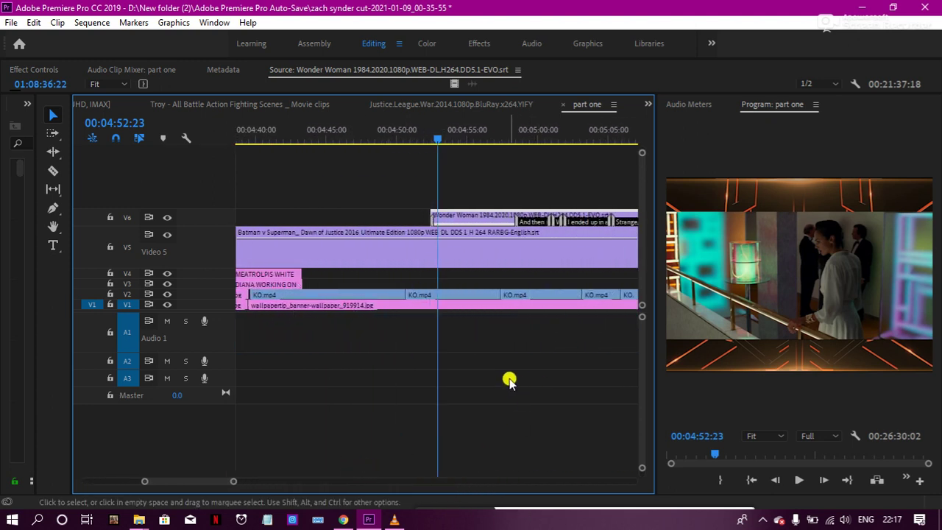
scroll(508, 378, "down", 2)
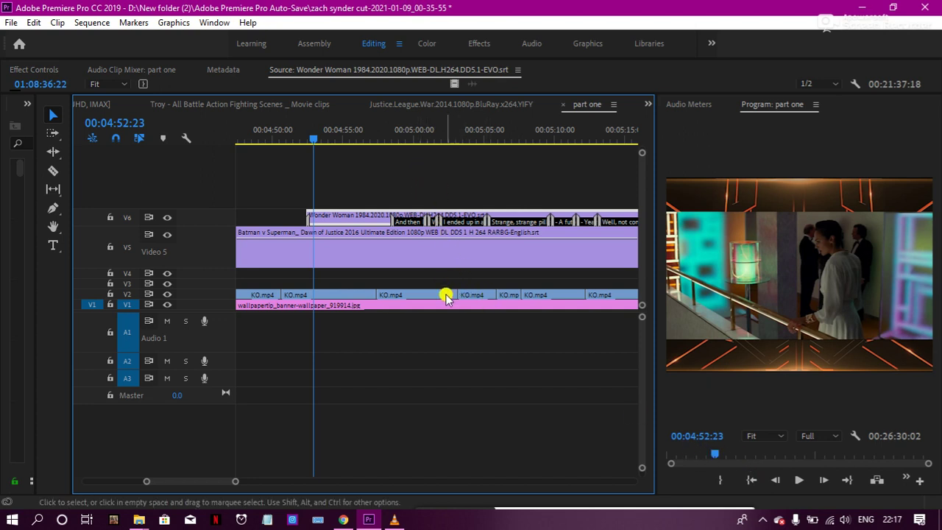
left_click(361, 139)
- Step the playhead from 4:58 to 5:29, checking caption timing against the footage
left_click(397, 139)
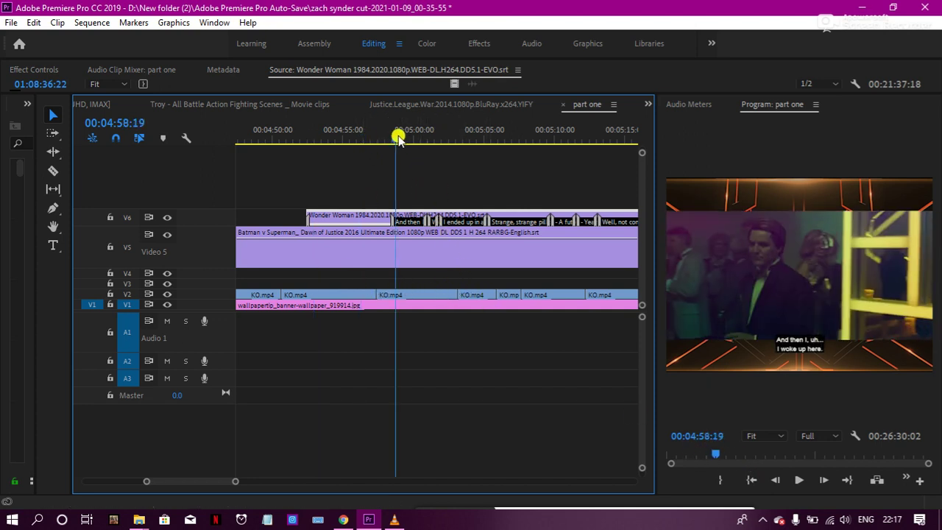
left_click(479, 138)
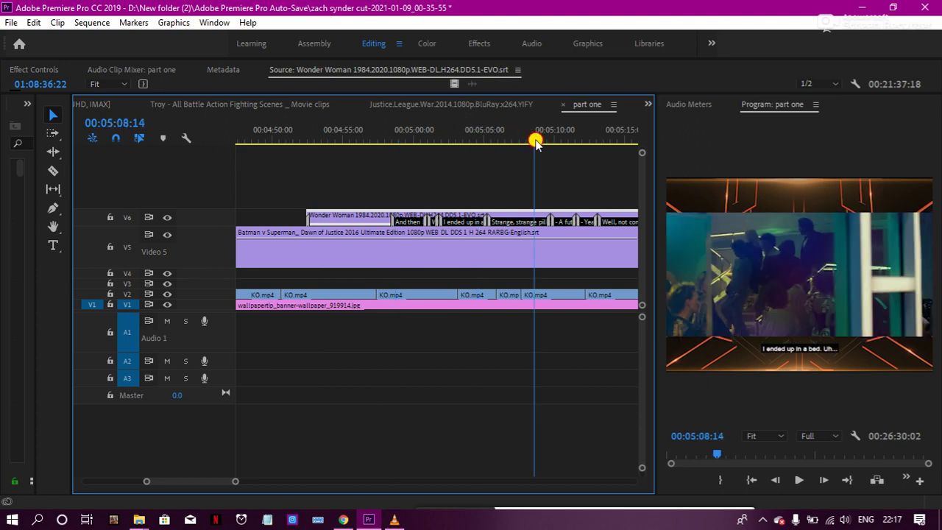
left_click(535, 140)
scroll(442, 142, "down", 2)
left_click(451, 139)
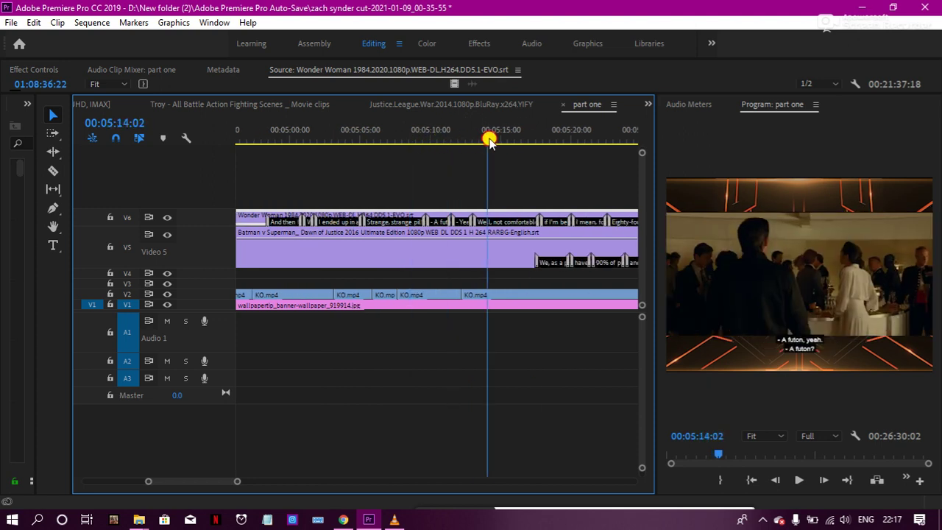
left_click(486, 140)
left_click(527, 140)
scroll(427, 146, "down", 2)
left_click(482, 141)
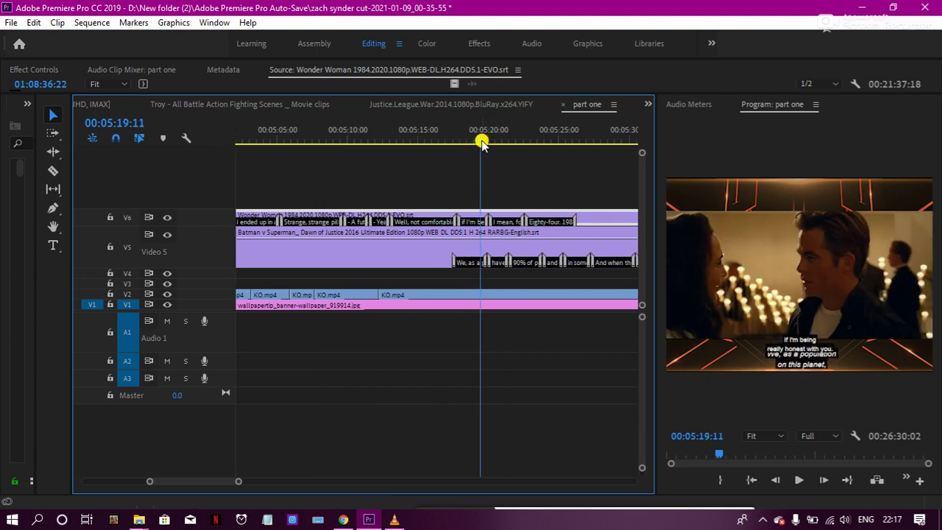
left_click(524, 141)
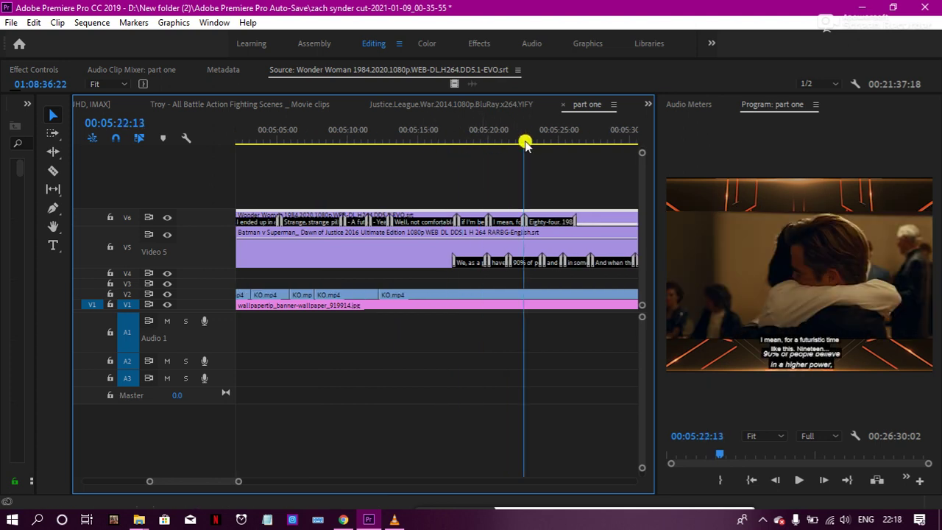
scroll(530, 143, "down", 2)
left_click(474, 141)
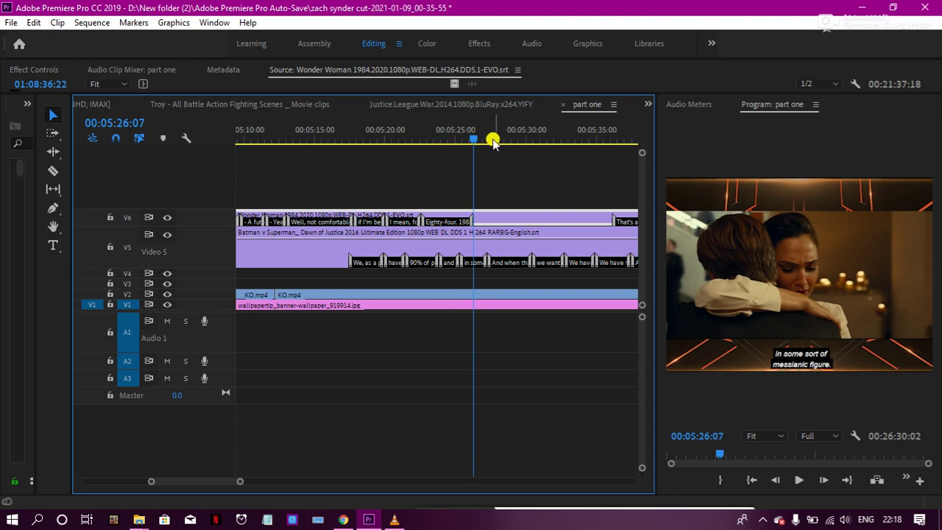
left_click(504, 141)
left_click(525, 141)
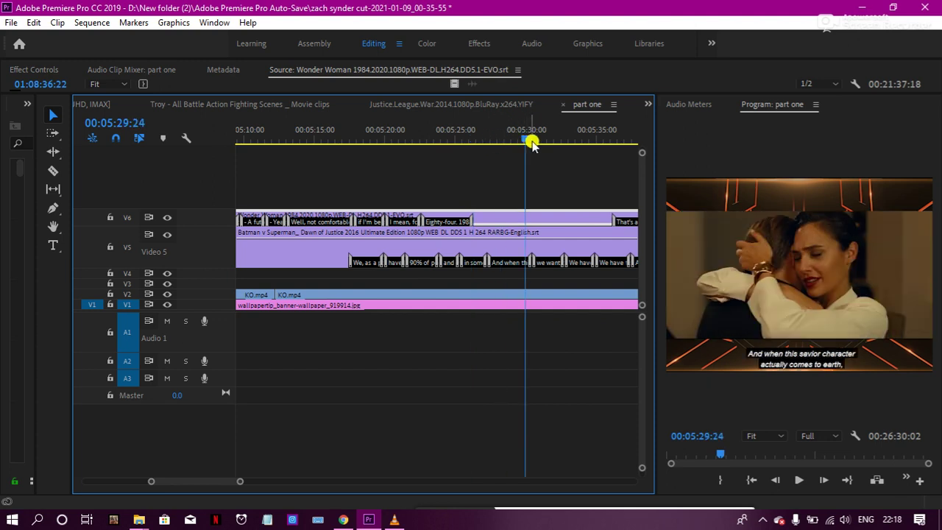
scroll(336, 149, "down", 3)
- Continue checking captions from 5:36 to about 5:52, then bring the original movie player forward
left_click(446, 139)
left_click(481, 140)
left_click(507, 140)
scroll(335, 156, "down", 2)
left_click(414, 141)
left_click(448, 140)
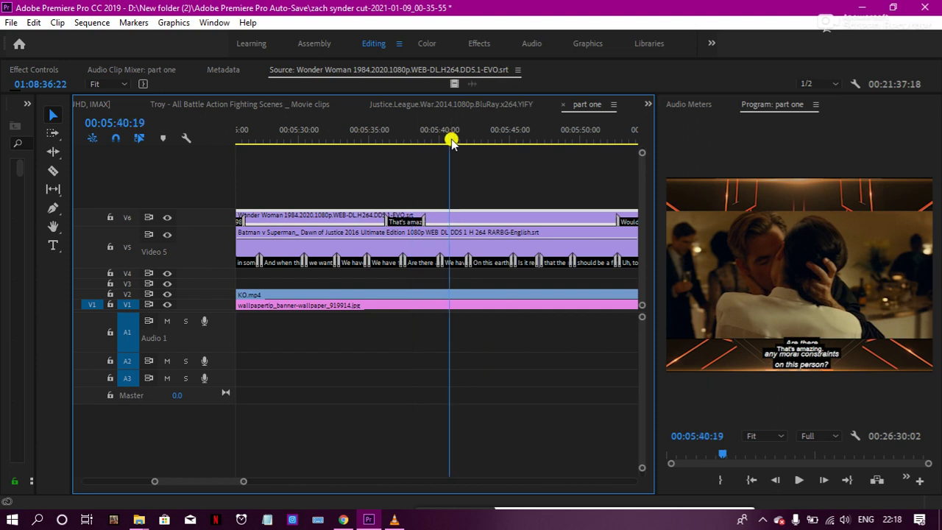
left_click(487, 140)
scroll(370, 152, "down", 3)
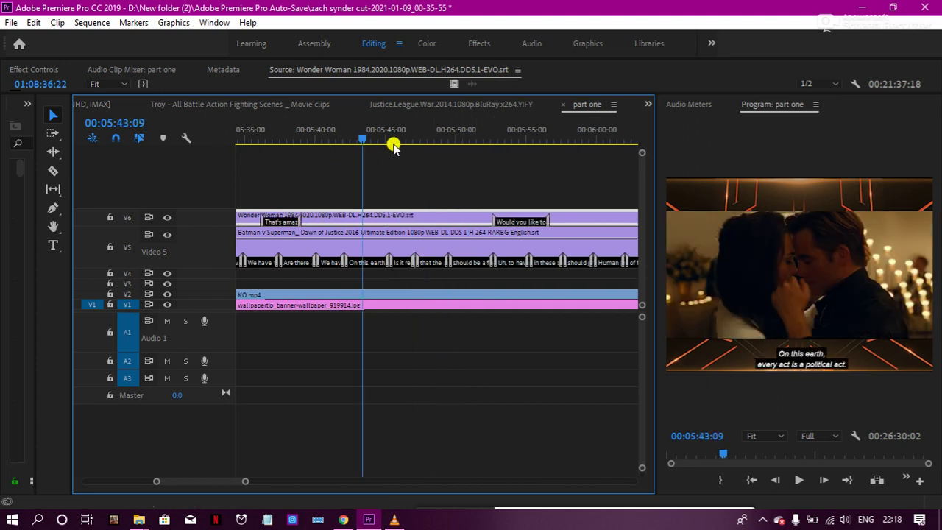
left_click(392, 141)
left_click(443, 140)
left_click(454, 141)
left_click(484, 141)
left_click(492, 141)
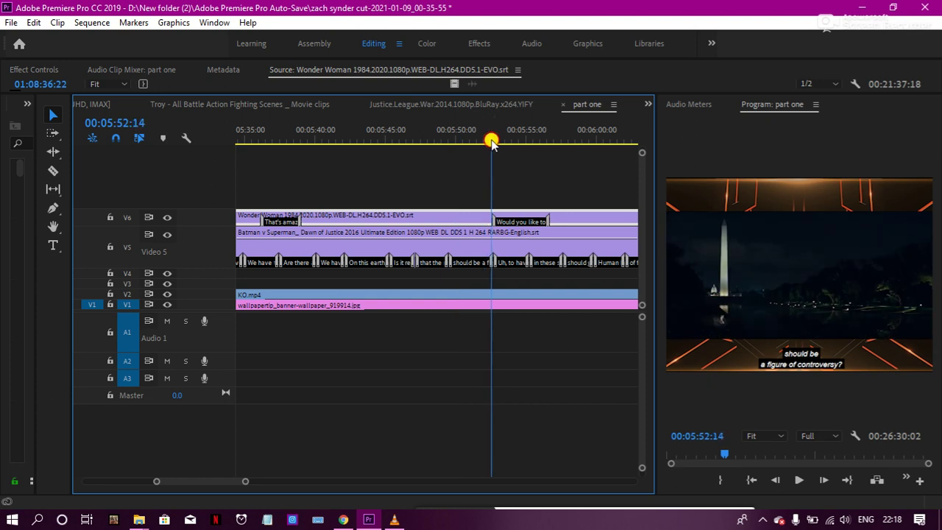
left_click(479, 141)
left_click(798, 482)
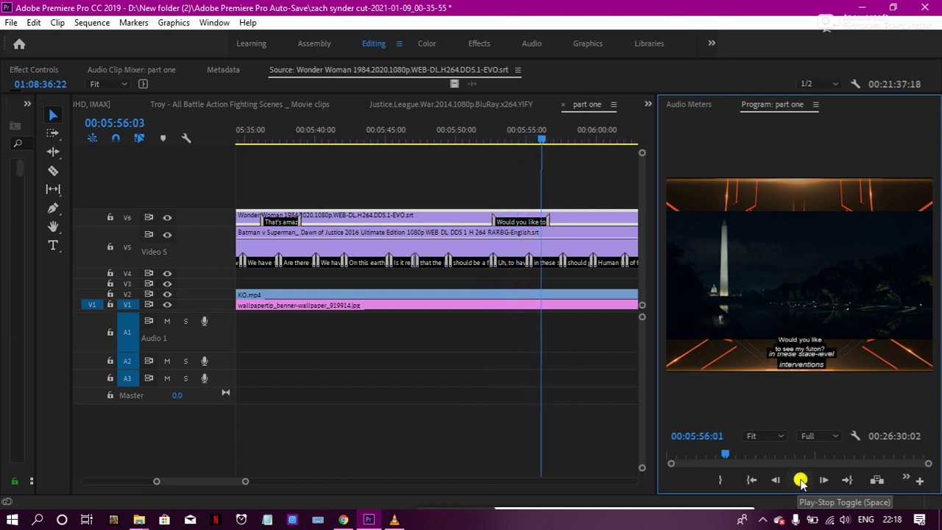
left_click(394, 519)
- In VLC, seek to about 46:33, play and pause at the monument scene, then minimize the player
left_click_drag(331, 483, 307, 485)
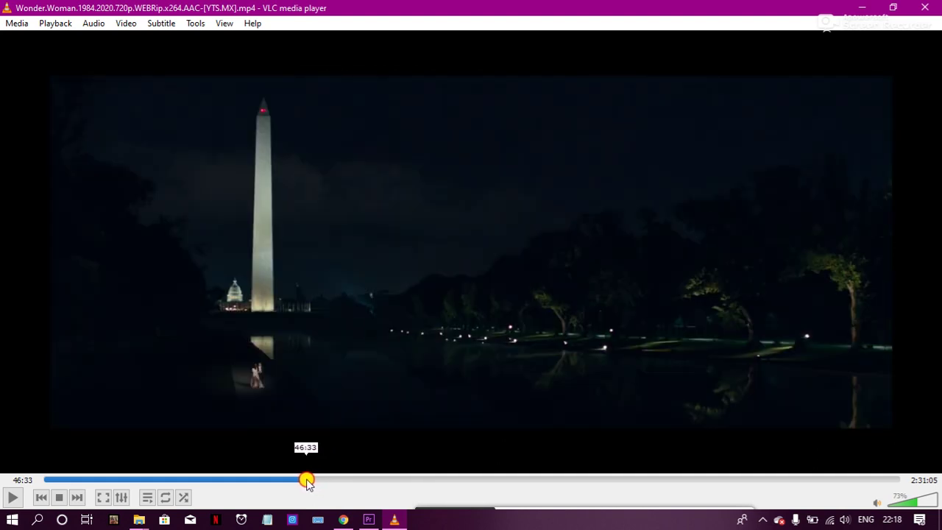
key("space")
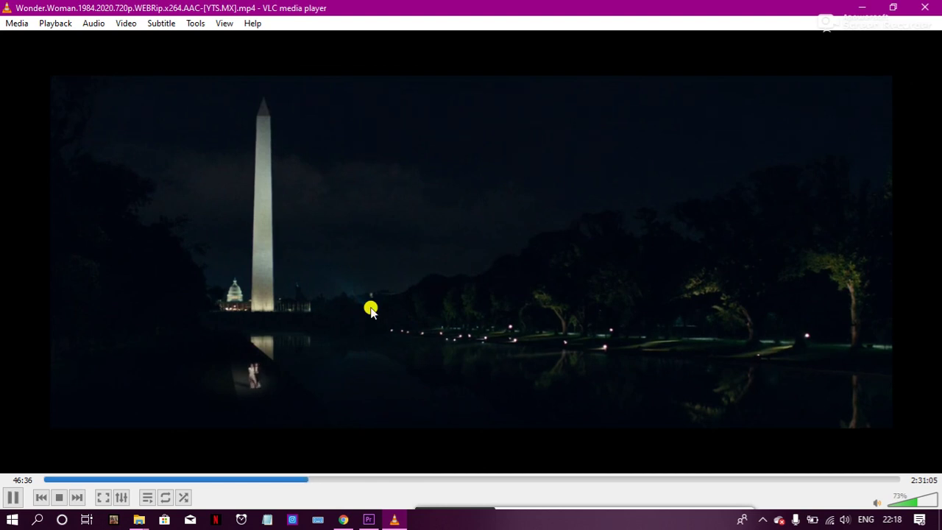
key("space")
left_click(862, 9)
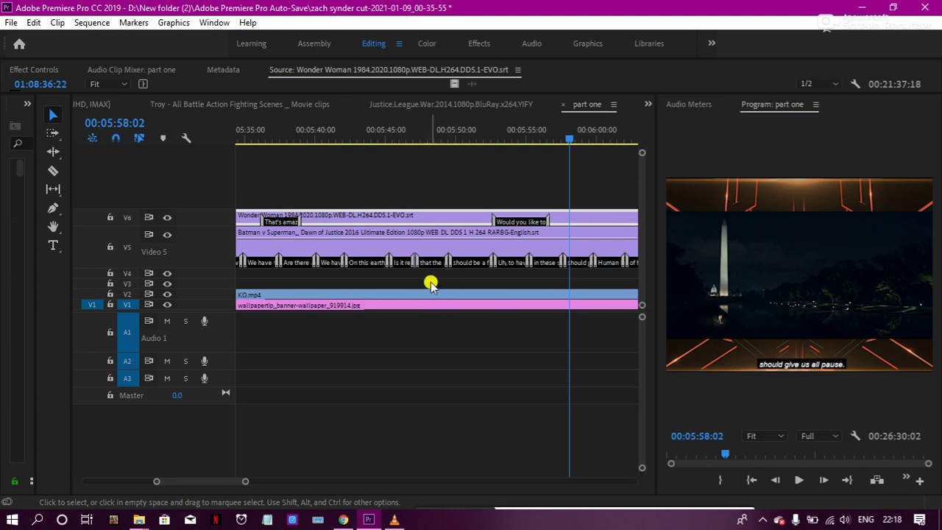
- Scroll the timeline back to around 4:55 and drag the V6 track's top edge upward to enlarge it
scroll(515, 286, "up", 2)
scroll(515, 286, "up", 2)
scroll(515, 286, "up", 2)
scroll(517, 285, "up", 2)
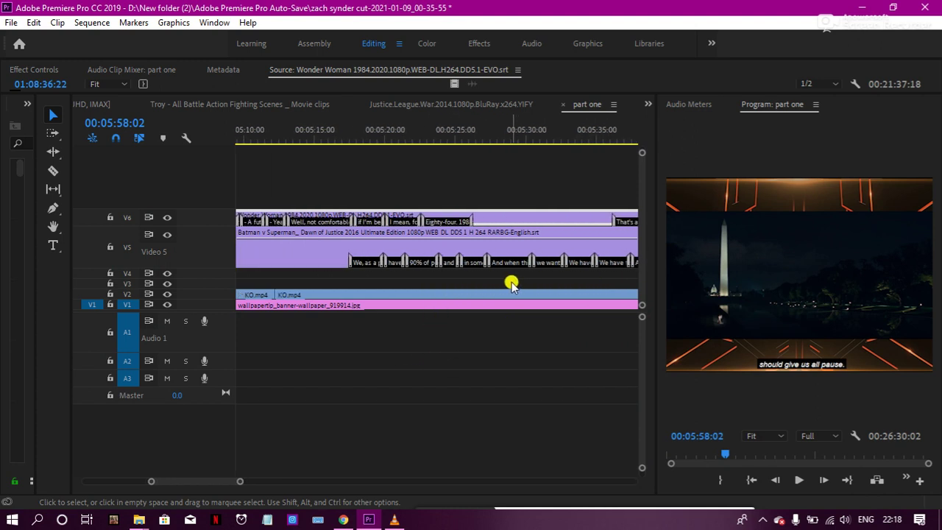
scroll(510, 284, "up", 2)
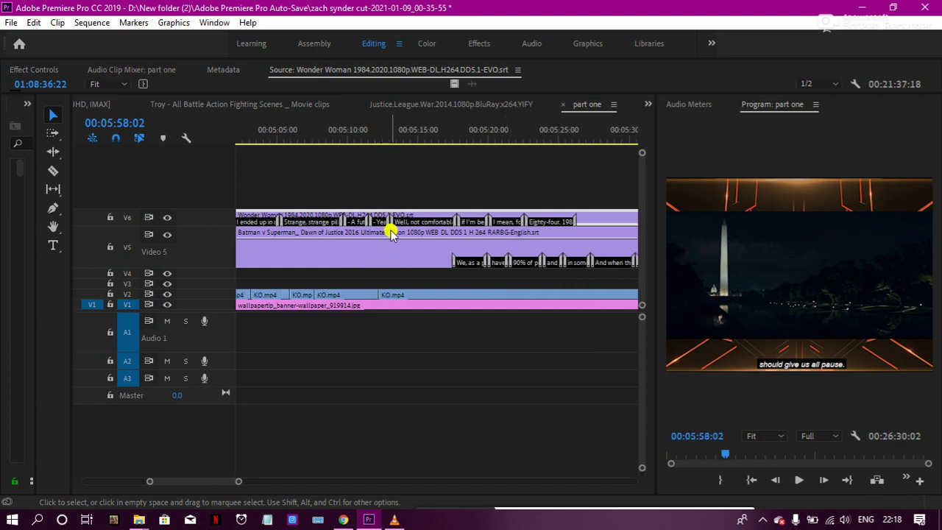
scroll(371, 254, "up", 2)
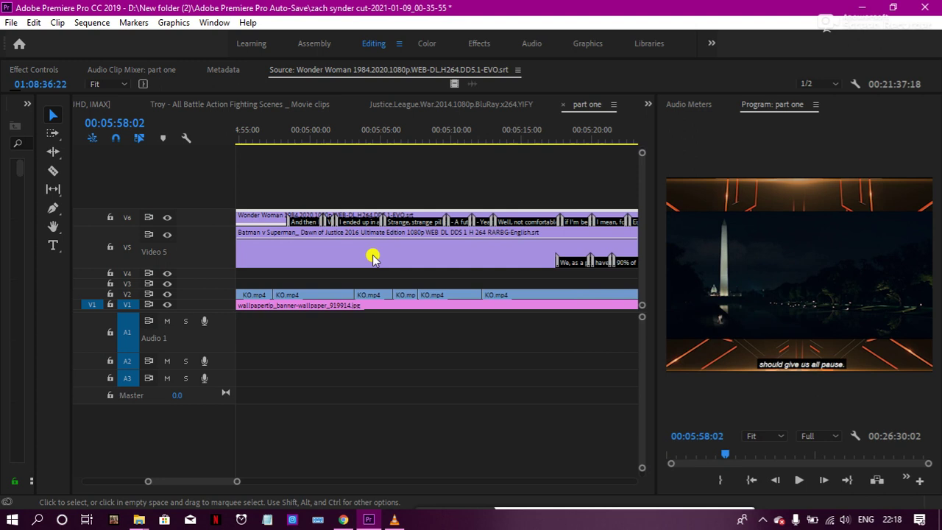
scroll(374, 258, "up", 2)
scroll(418, 230, "down", 2)
mouse_move(212, 229)
left_mouse_down()
mouse_move(207, 252)
mouse_move(220, 189)
left_mouse_up()
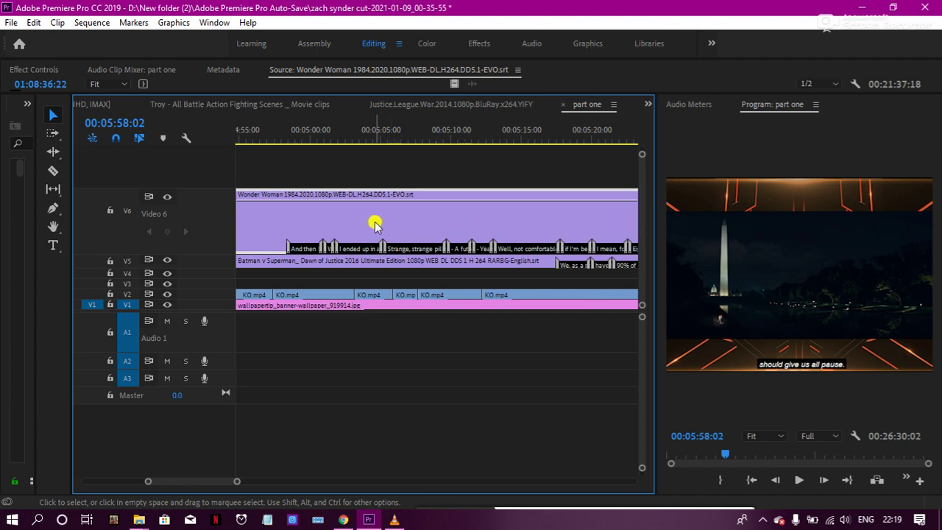
- Scrub from 4:58 through about 5:05 to compare the Wonder Woman captions against the picture
scroll(376, 225, "up", 1)
scroll(390, 230, "up", 2)
left_click(371, 137)
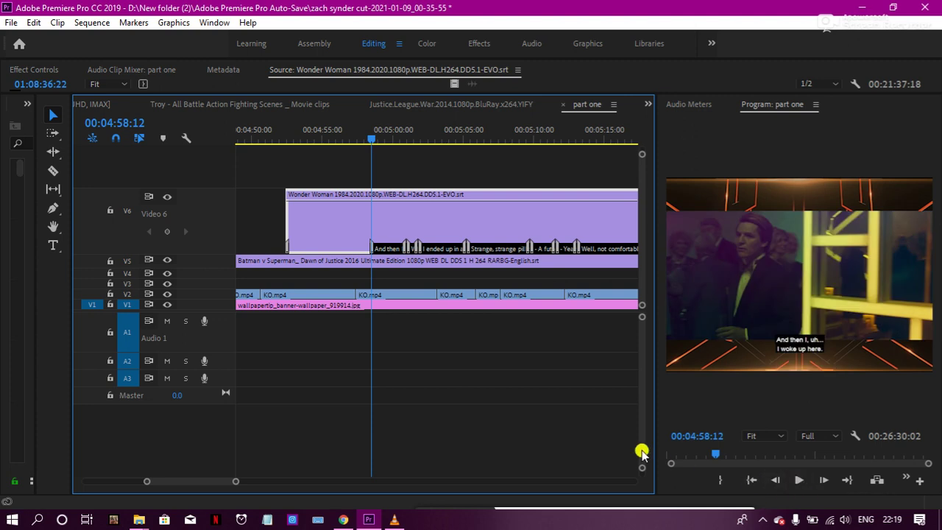
left_click_drag(370, 133, 524, 135)
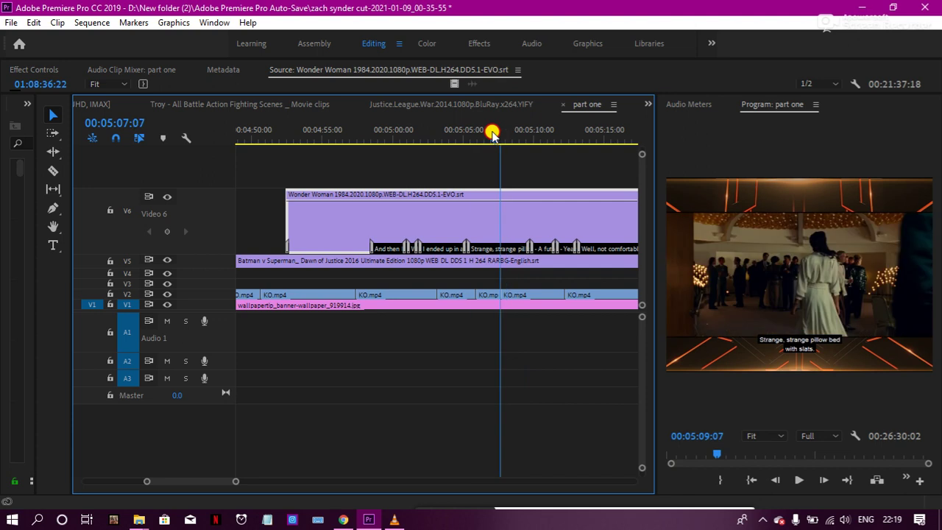
left_click_drag(524, 133, 471, 135)
left_click_drag(232, 482, 302, 482)
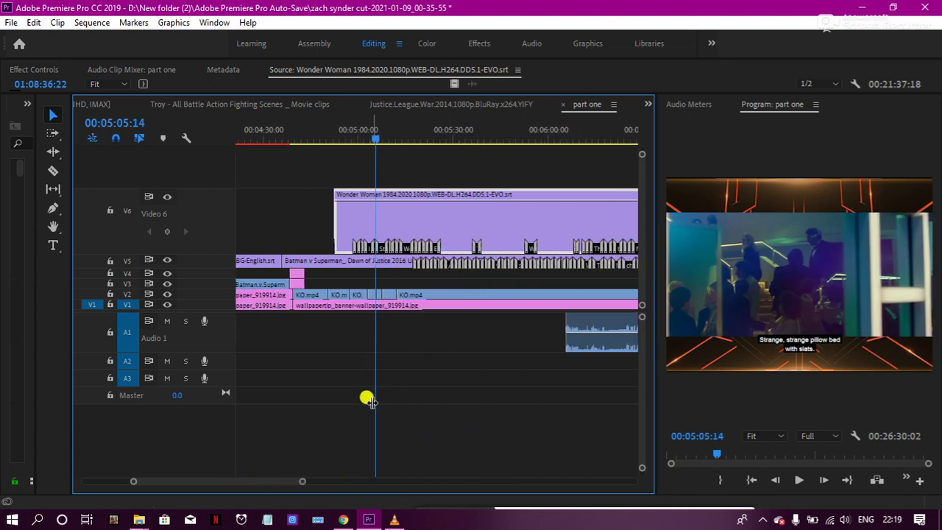
left_click_drag(377, 140, 522, 153)
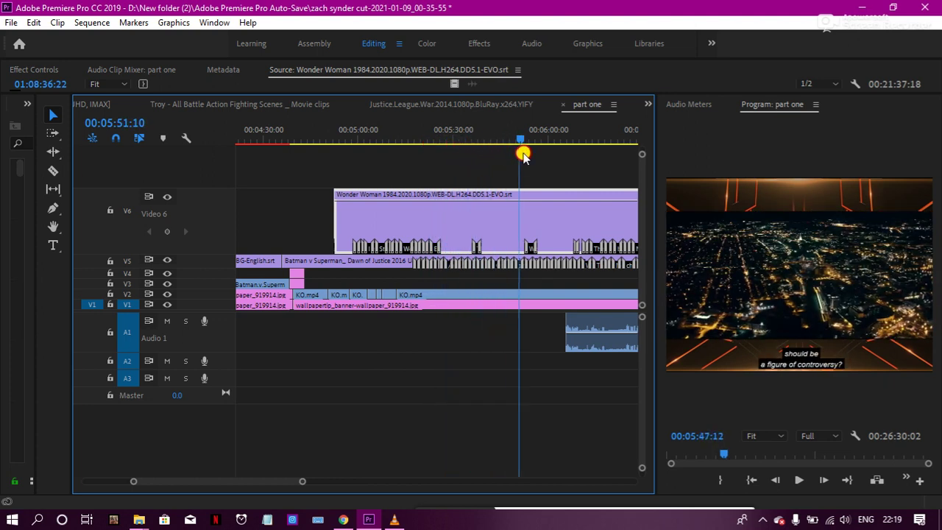
- Drag the V6 caption clip right by +00:01:00:03 and check sync at 5:55
left_click_drag(357, 223, 543, 222)
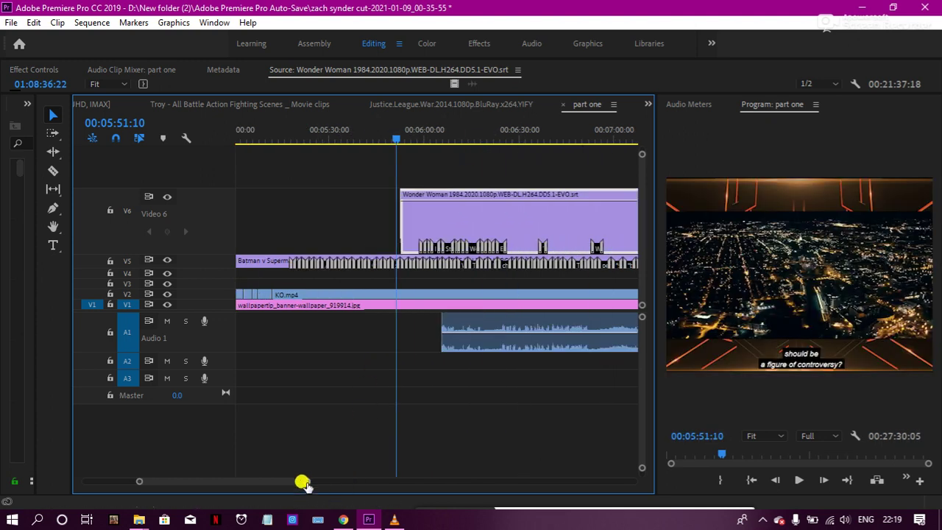
left_click_drag(307, 482, 283, 481)
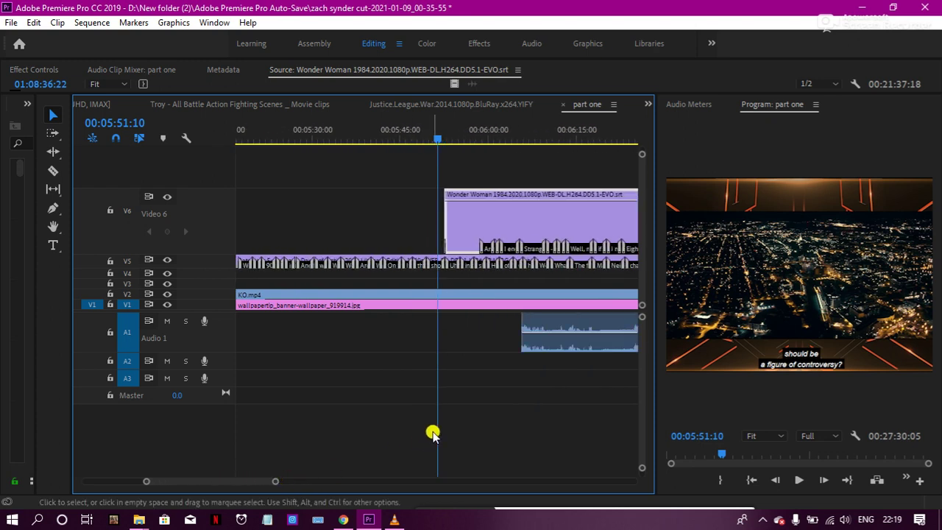
left_click(460, 139)
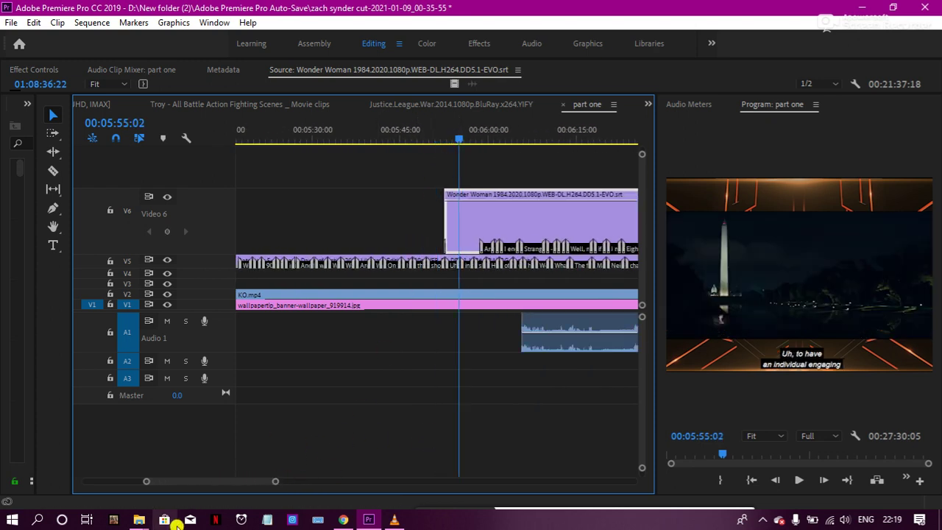
left_click_drag(275, 481, 228, 482)
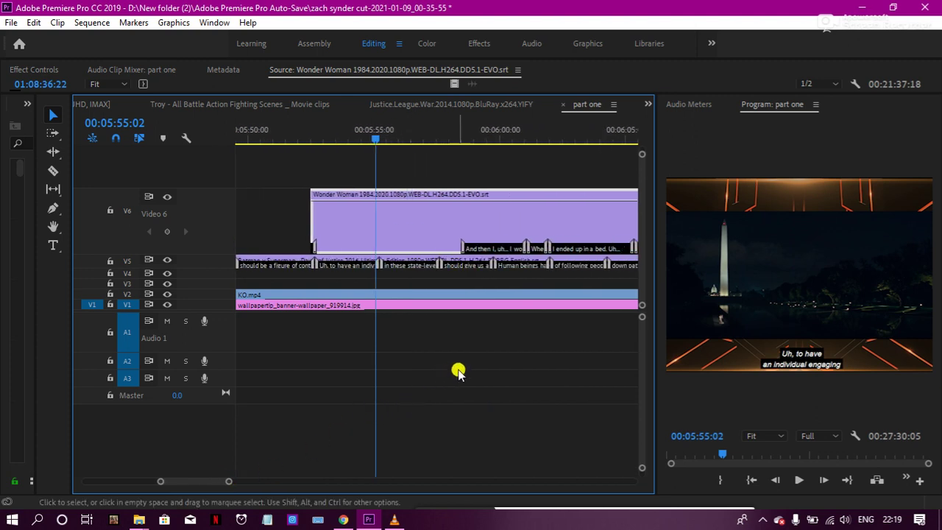
scroll(459, 372, "down", 1)
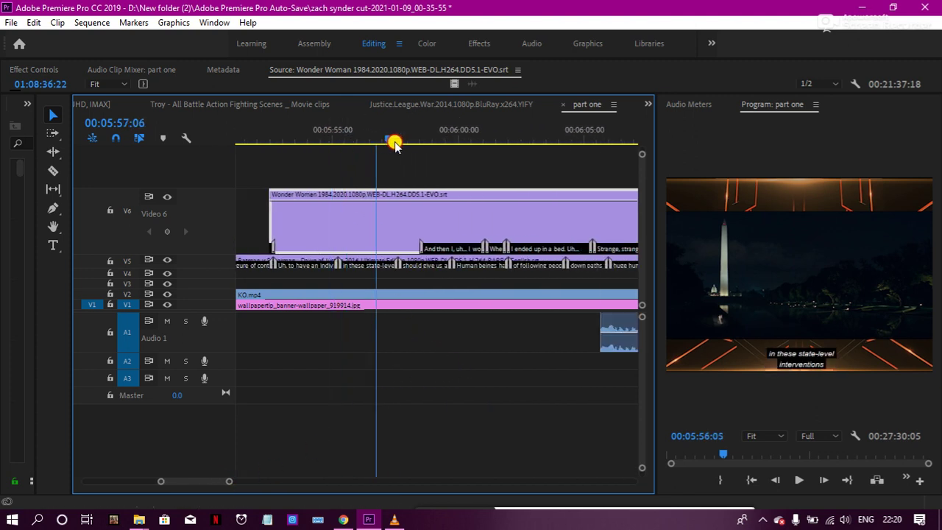
- Razor the V6 caption clip at 5:58:11 and clear the piece before the cut
left_click_drag(338, 150, 419, 144)
left_click(54, 169)
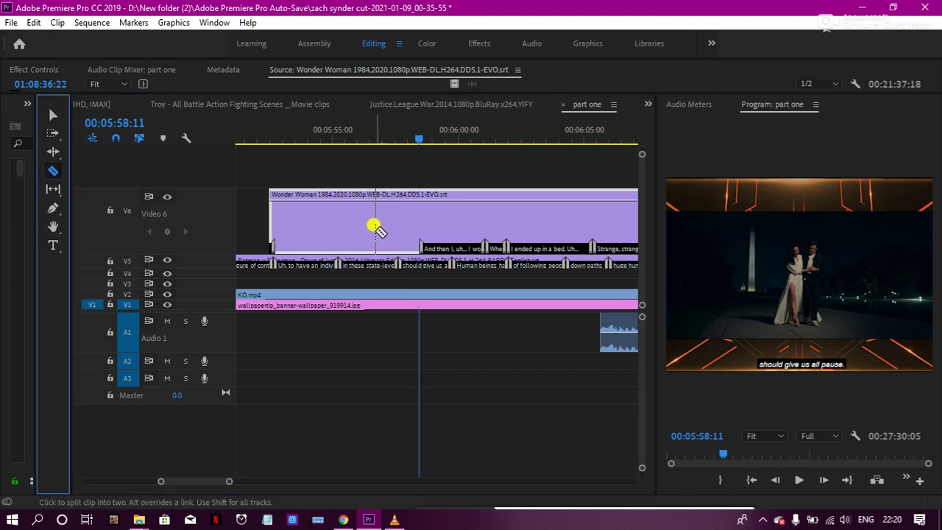
left_click(418, 242)
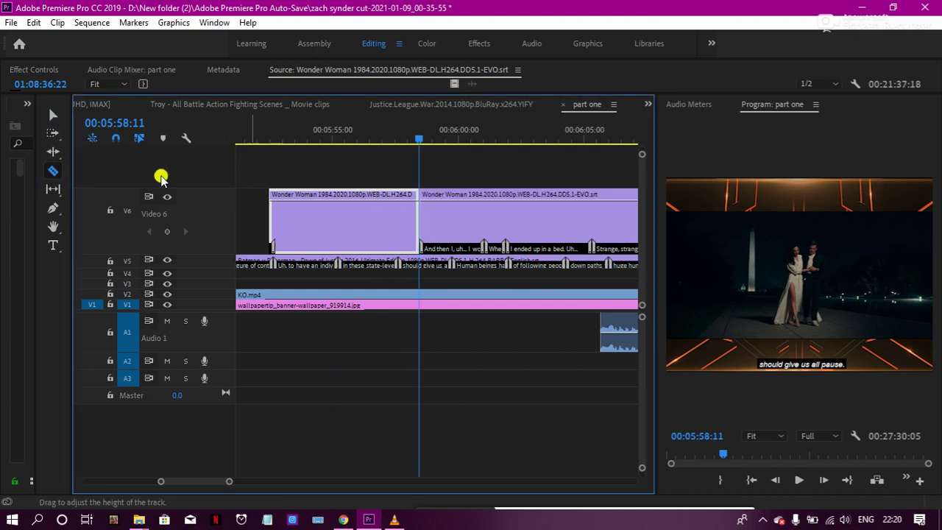
left_click(53, 114)
right_click(317, 226)
left_click(358, 83)
- Scrub the sequence from about 4:41 to 5:11 to review, then switch to the Effects workspace
scroll(327, 207, "up", 2)
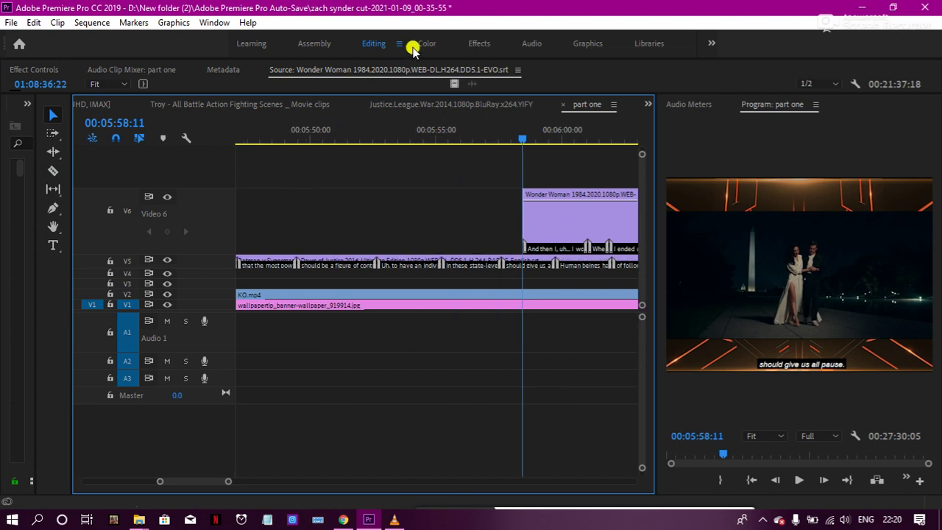
scroll(414, 177, "up", 2)
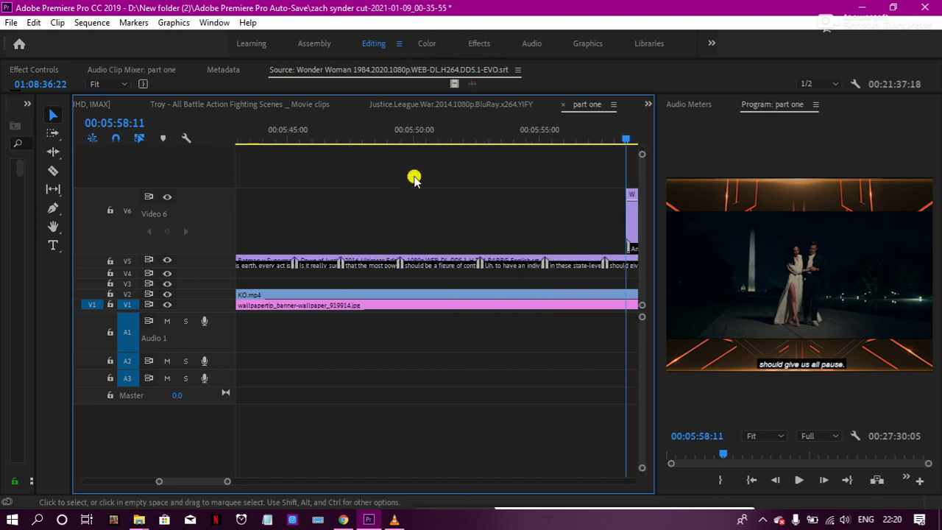
scroll(420, 211, "up", 2)
scroll(420, 211, "up", 1)
left_click_drag(222, 480, 351, 480)
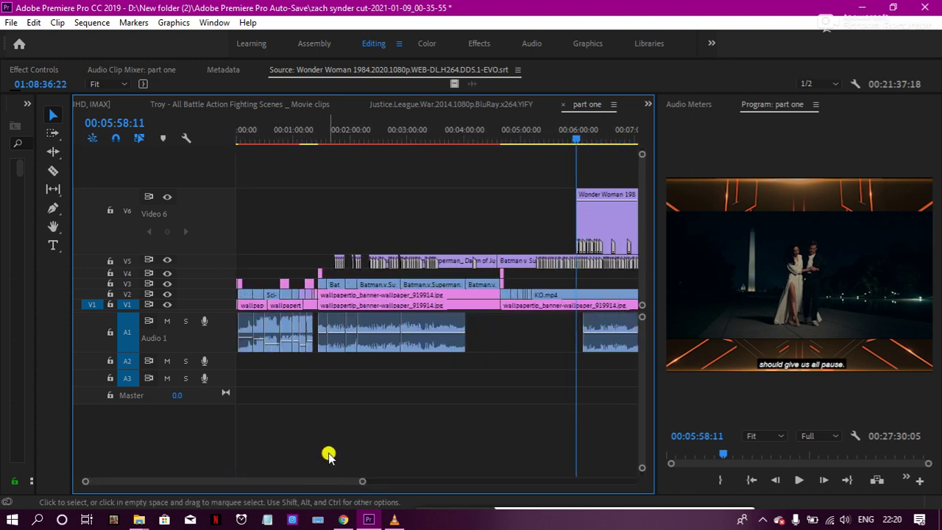
left_click(475, 139)
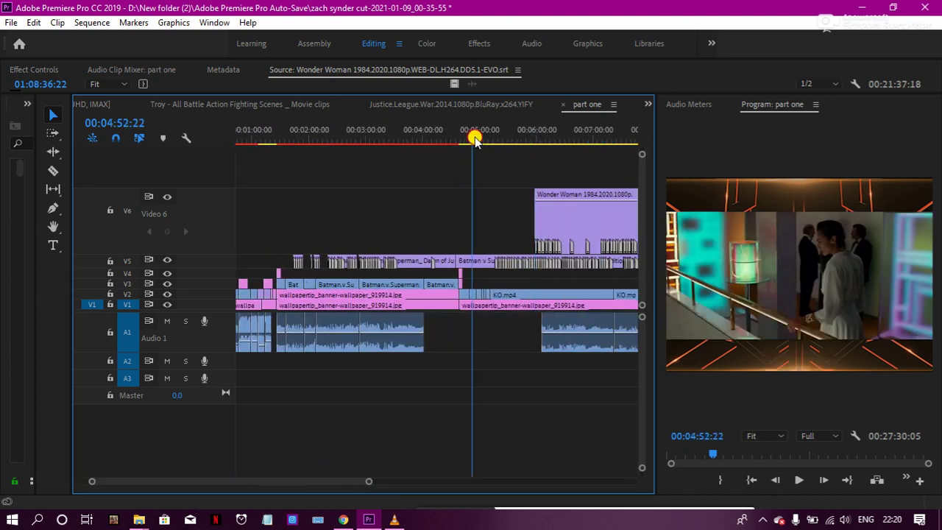
left_click_drag(475, 139, 465, 139)
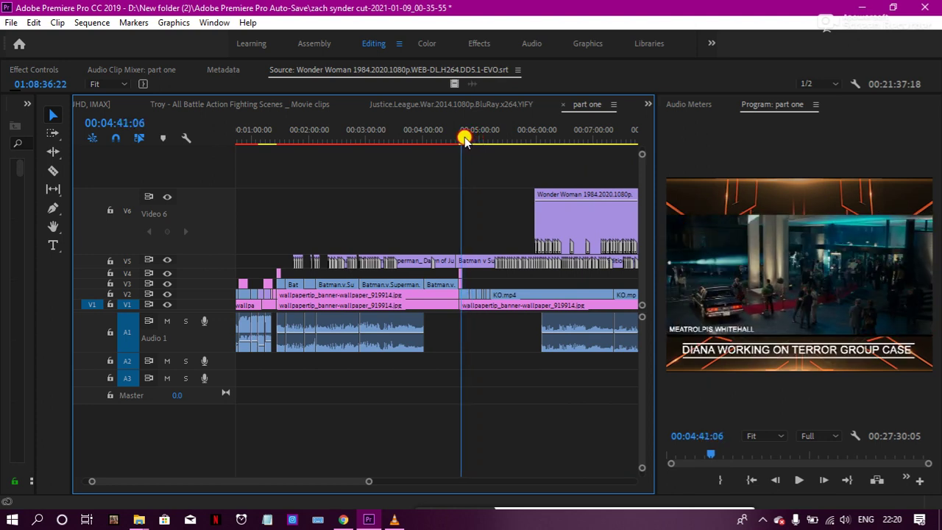
left_click_drag(464, 139, 486, 147)
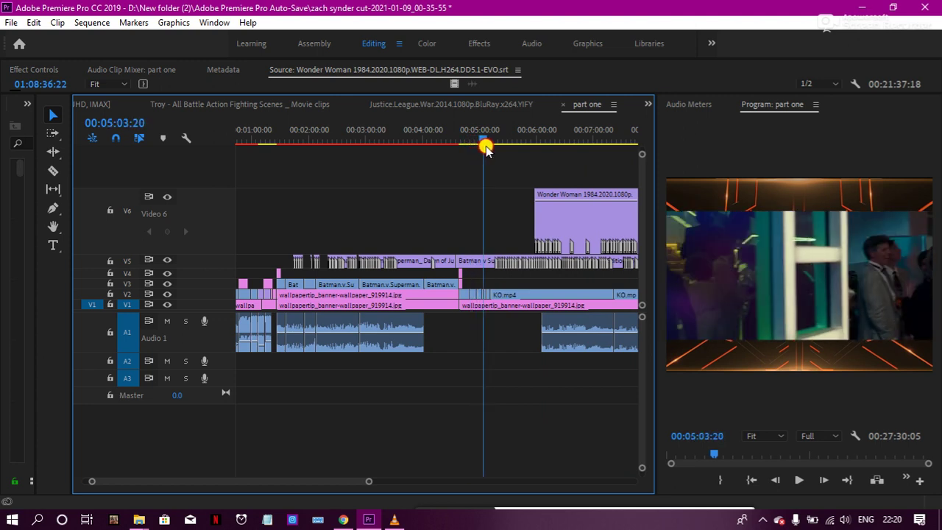
left_click_drag(485, 148, 494, 150)
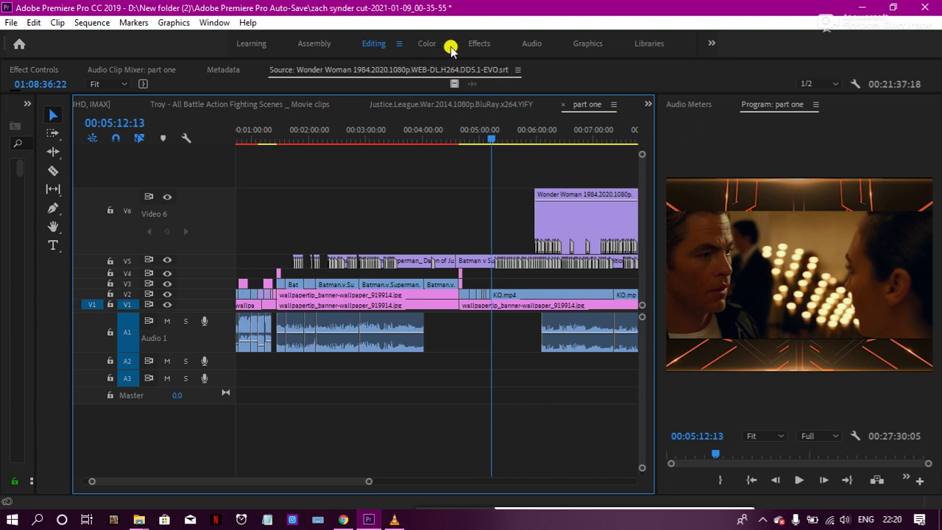
left_click(477, 42)
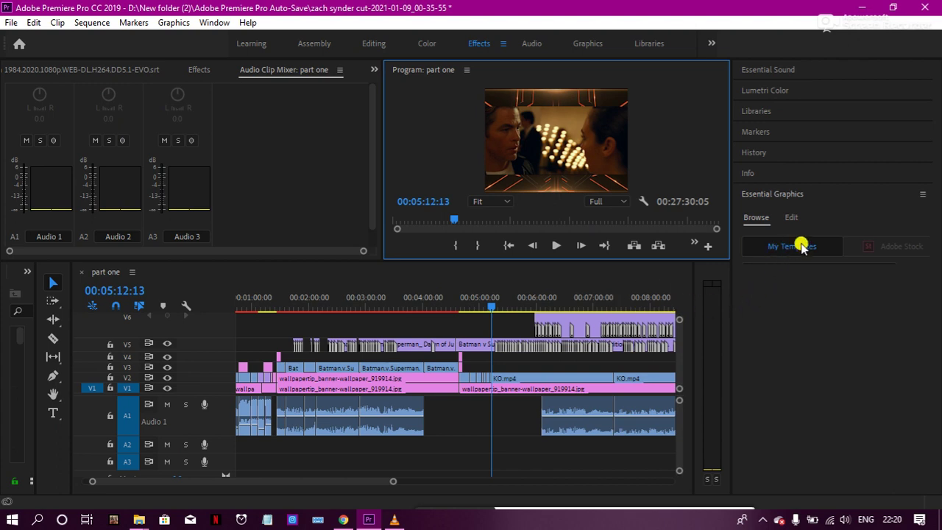
- Browse Essential Graphics templates, expand the My Templates list, and star Bold Coming Up as a favourite
left_click(756, 218)
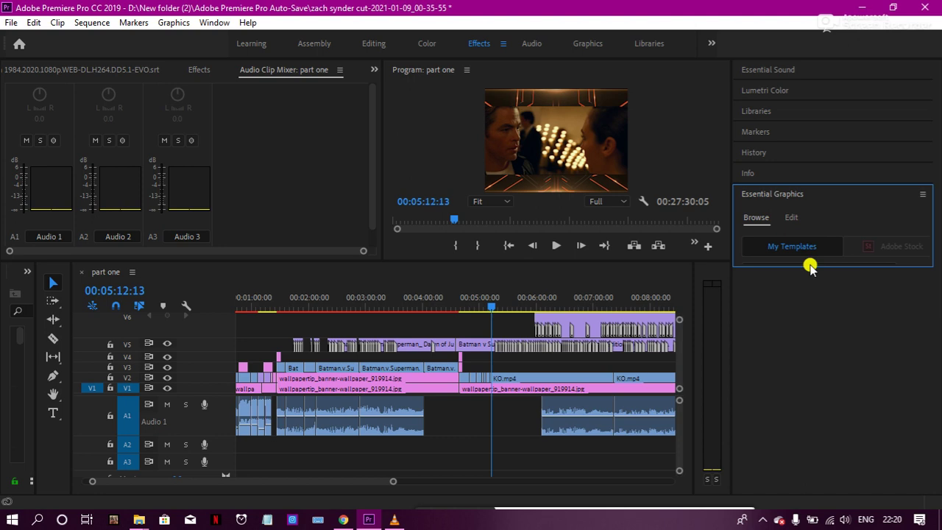
left_click_drag(807, 263, 810, 505)
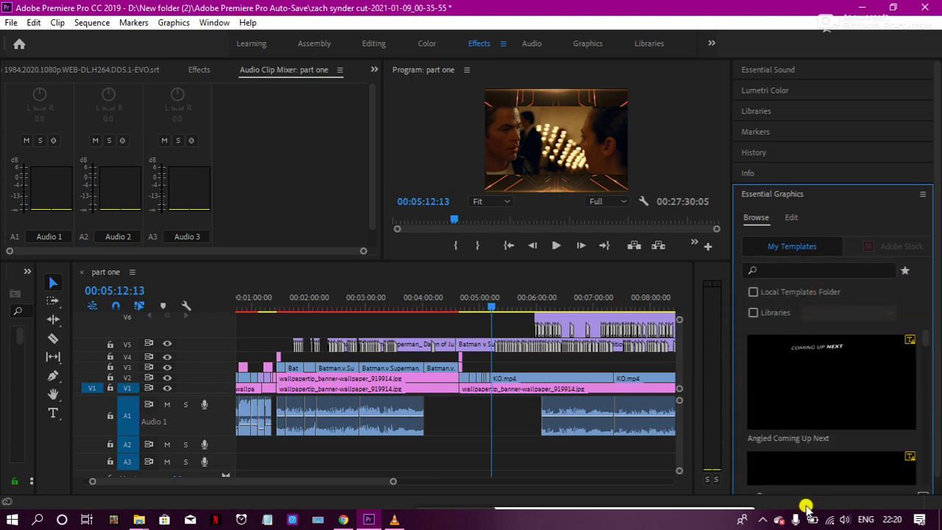
scroll(817, 397, "down", 2)
scroll(820, 397, "down", 2)
scroll(828, 397, "down", 1)
scroll(839, 396, "down", 1)
scroll(835, 397, "down", 1)
scroll(833, 398, "down", 2)
scroll(832, 398, "down", 1)
scroll(828, 390, "down", 2)
scroll(822, 386, "down", 2)
scroll(823, 396, "down", 2)
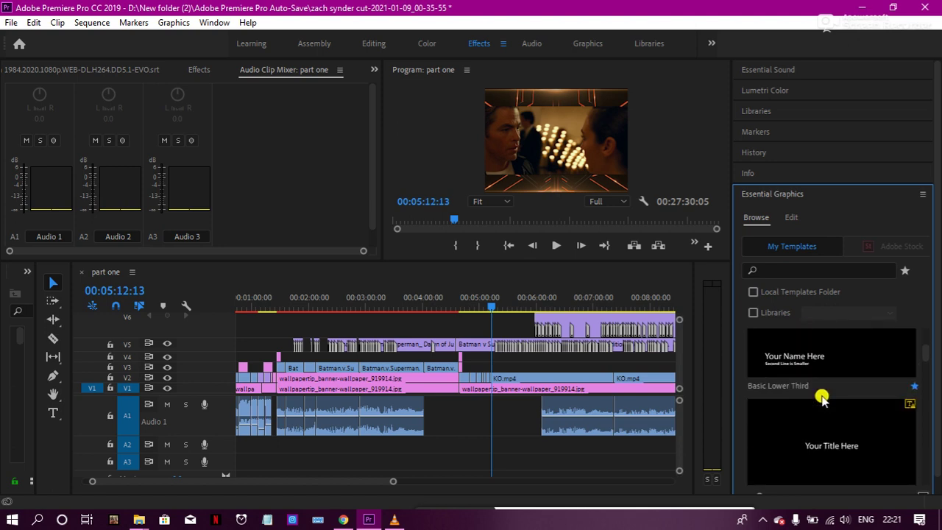
scroll(822, 398, "down", 2)
scroll(822, 398, "down", 2)
scroll(822, 398, "down", 2)
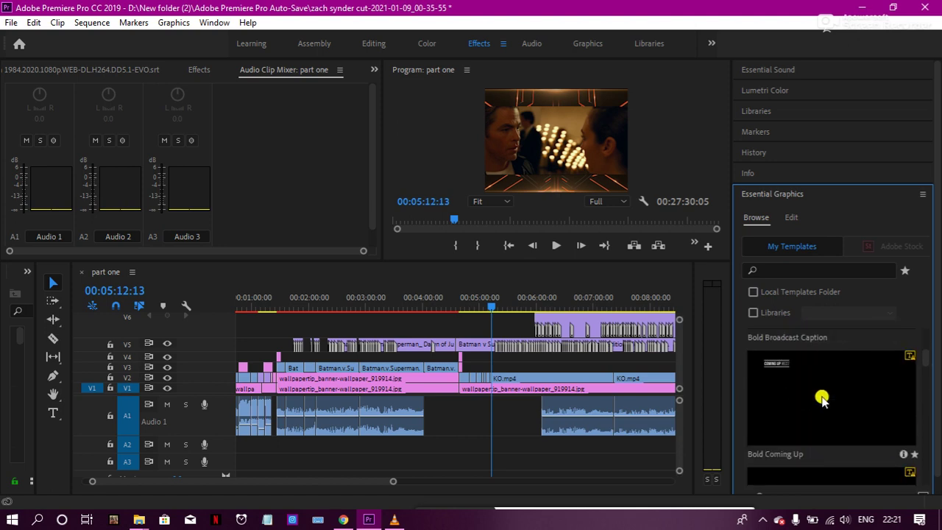
left_click(914, 454)
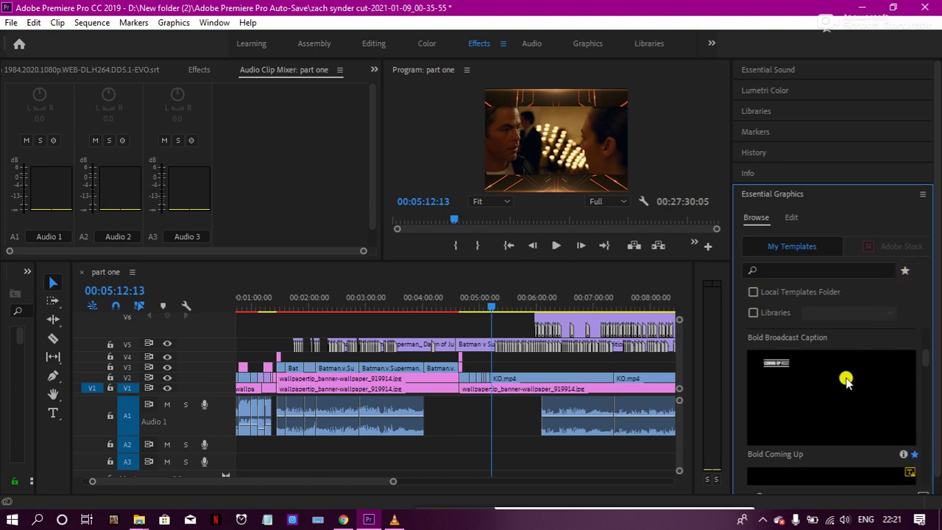
- Place the Bold Coming Up template on V6 at the playhead near 05:13, dismissing the missing-fonts prompt
left_click_drag(846, 380, 491, 327)
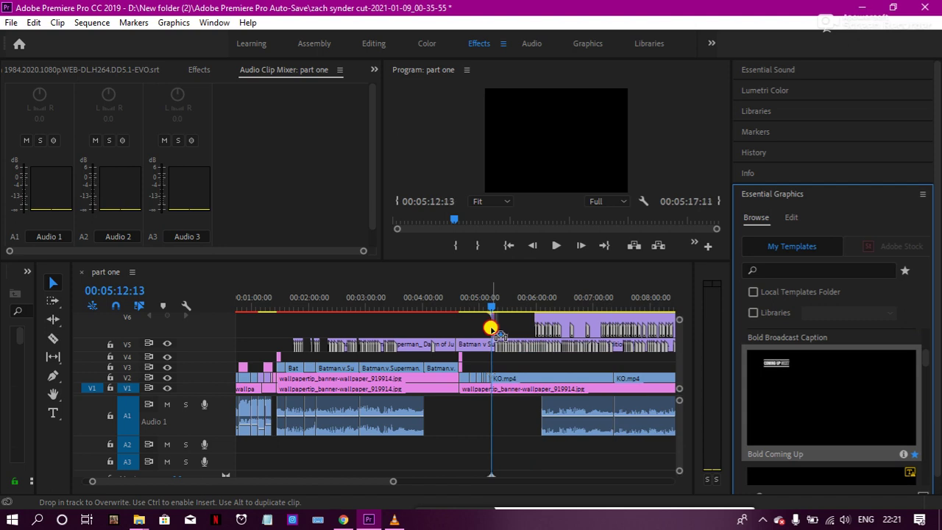
left_click_drag(491, 327, 492, 328)
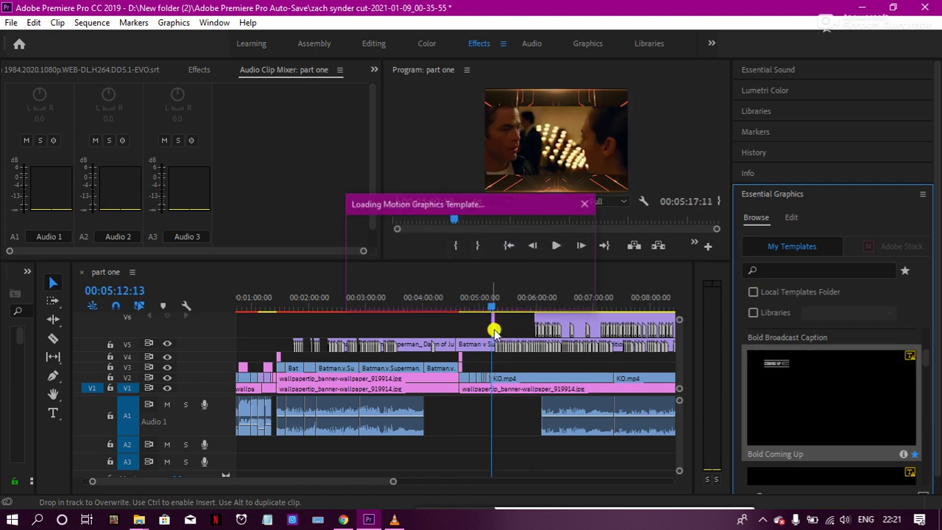
left_click(618, 436)
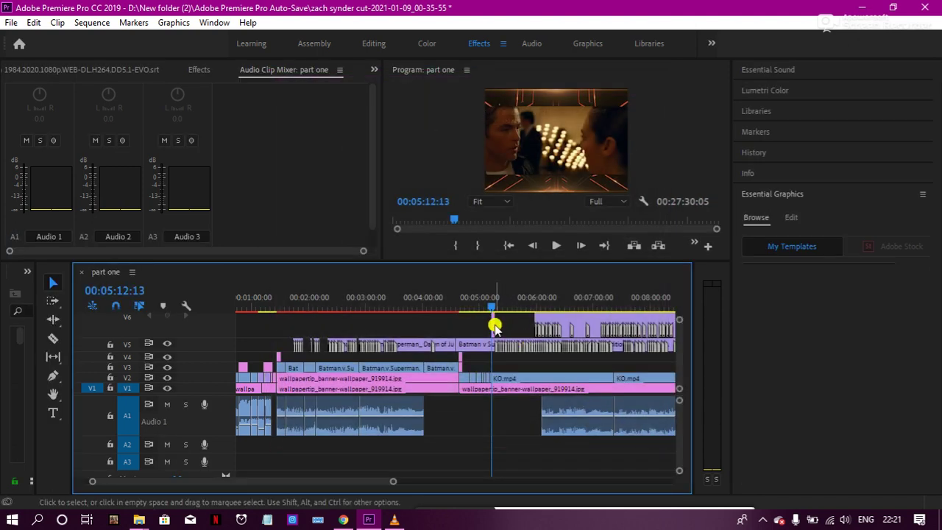
- Preview the COMING UP NEXT graphic around 05:13:08 and select its title text
left_click_drag(392, 479, 324, 477)
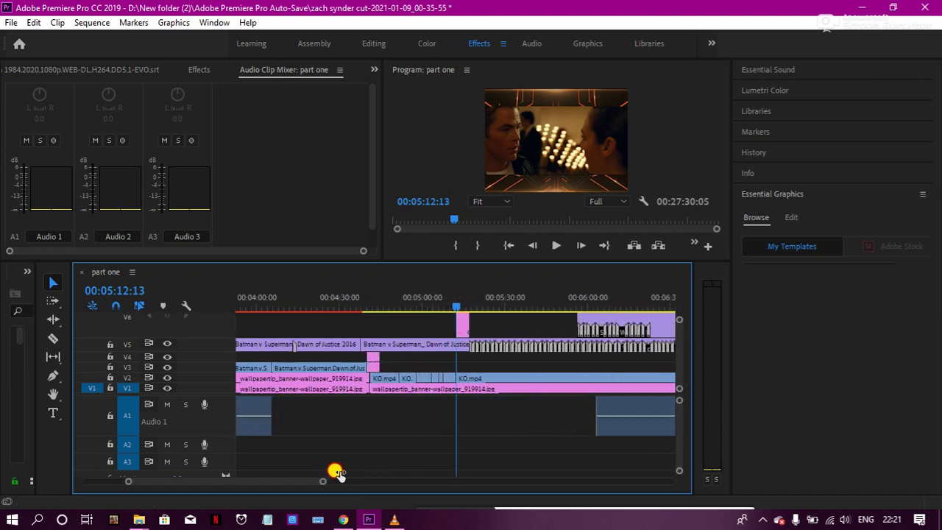
left_click(463, 323)
key("space")
key("space")
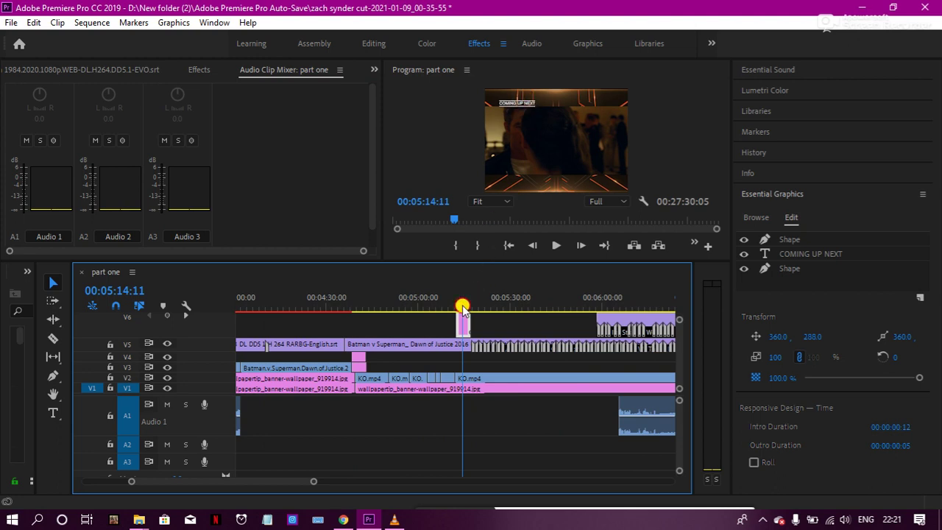
left_click_drag(462, 307, 458, 307)
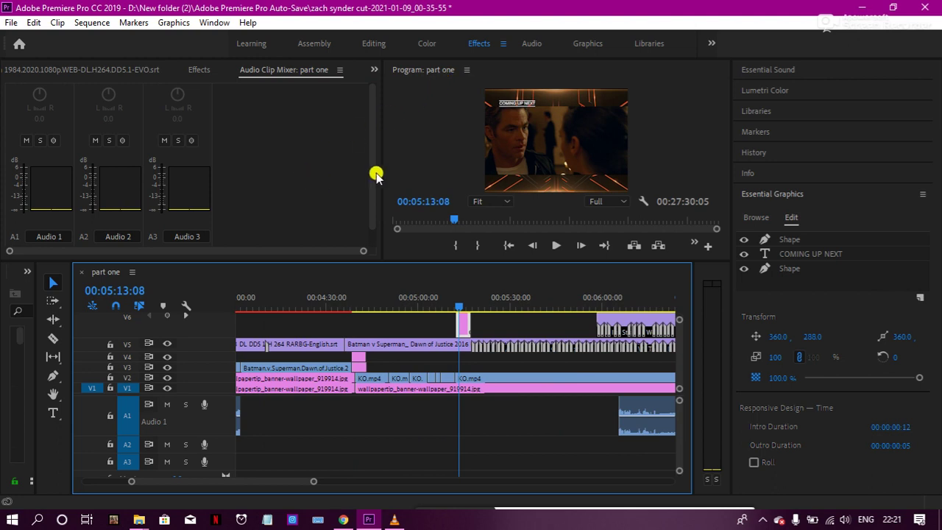
left_click(514, 104)
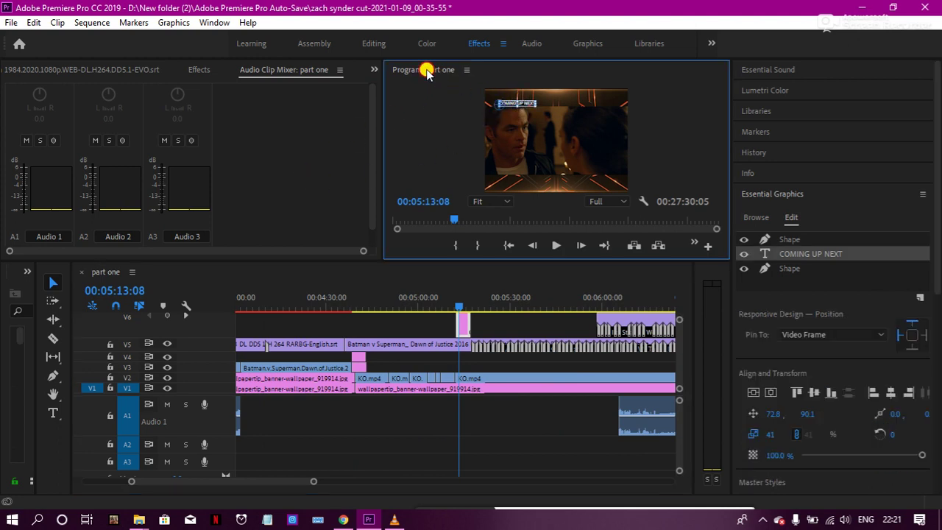
- Move the title to the bottom centre and replace COMING UP NEXT with 'DIANA MEET STEVE (BFF)'
double_click(427, 70)
left_click_drag(372, 140, 491, 388)
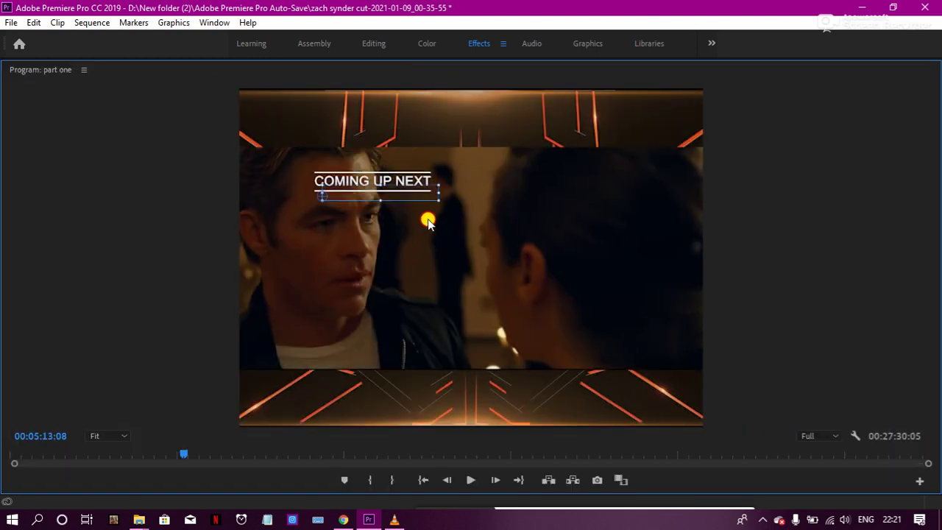
double_click(490, 387)
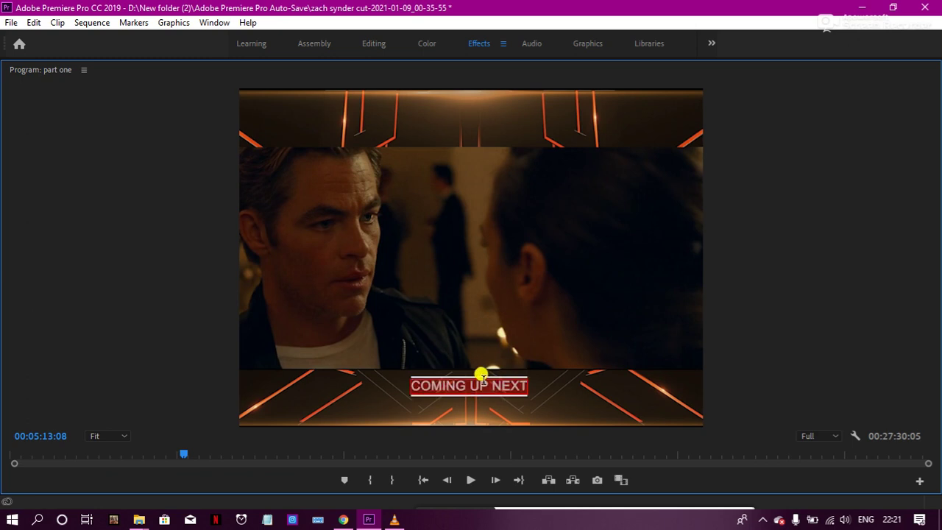
key("BackSpace")
type("DIANA MEET STEVE (BFF)")
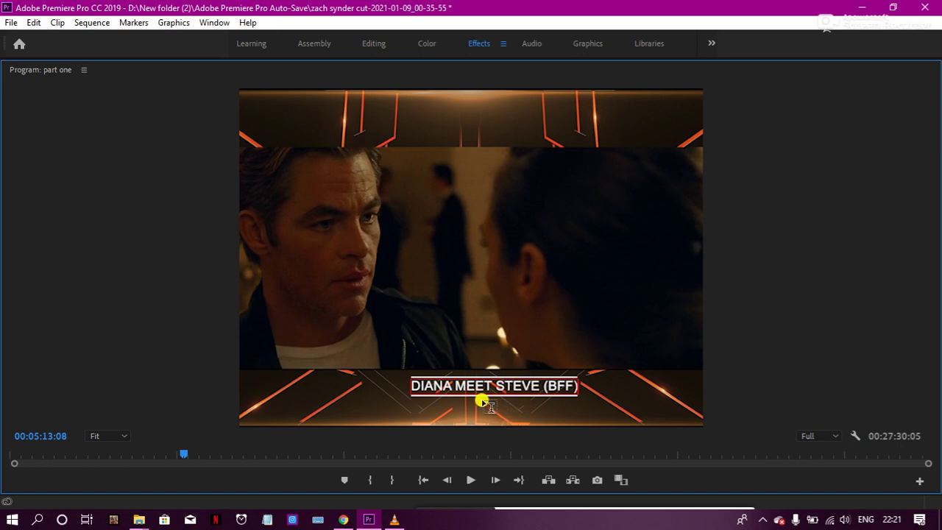
double_click(50, 69)
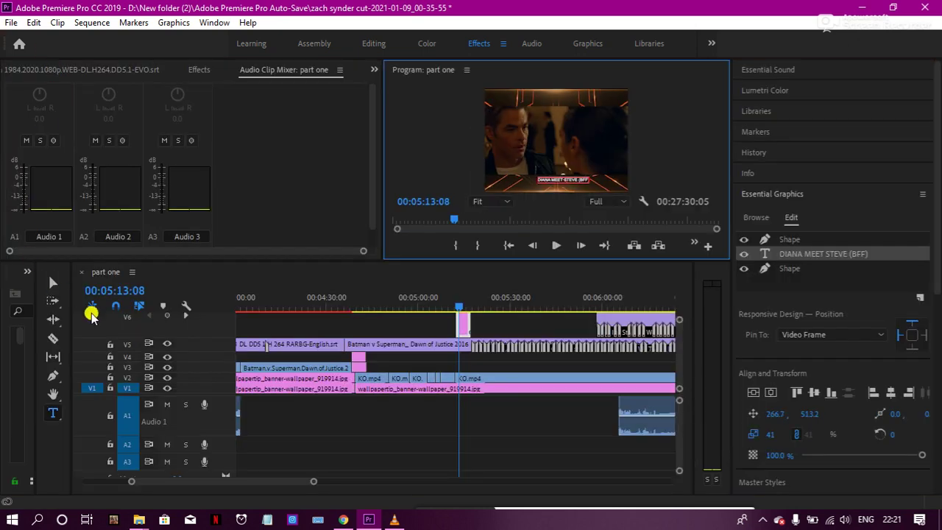
- Play the sequence from 05:11:18 to review the new title, stopping at 05:14:08
left_click(59, 286)
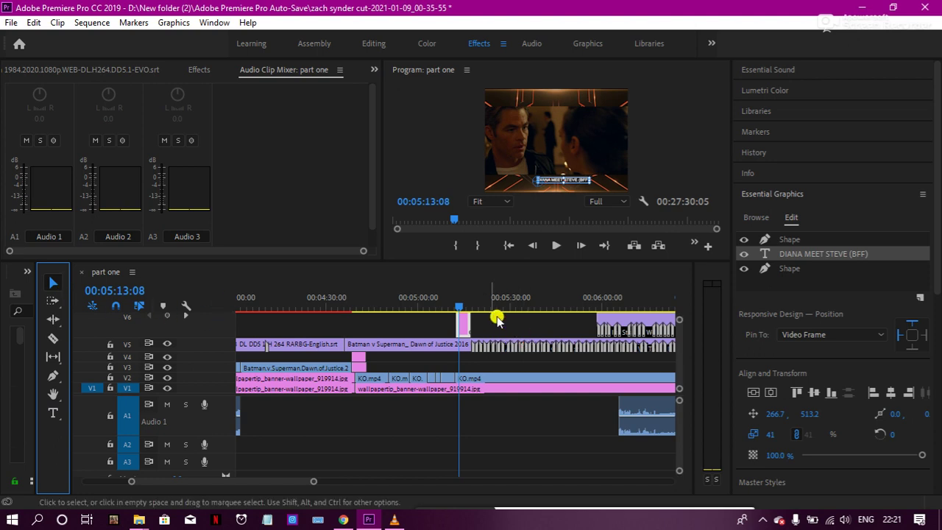
left_click(454, 306)
left_click(553, 247)
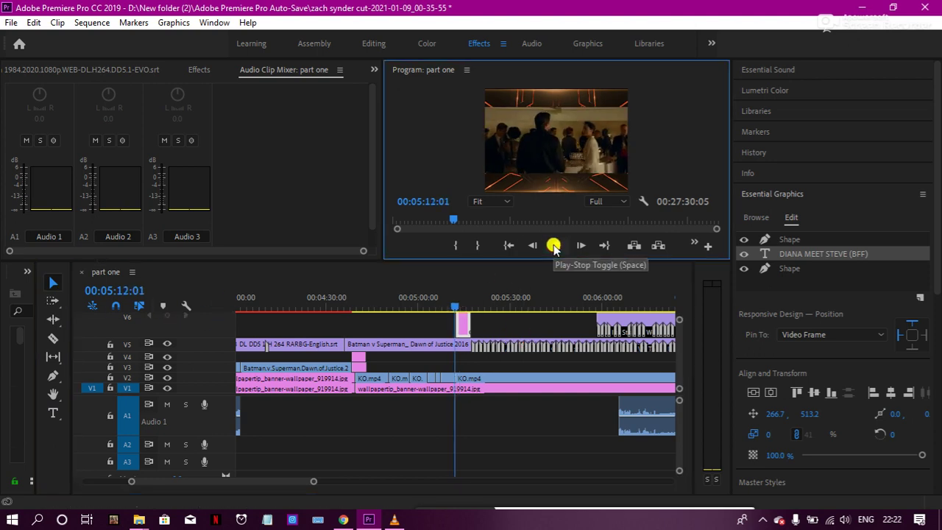
left_click(553, 245)
- Scale up the title, recentre it along the bottom, and replay from 05:12:16 to check
double_click(426, 70)
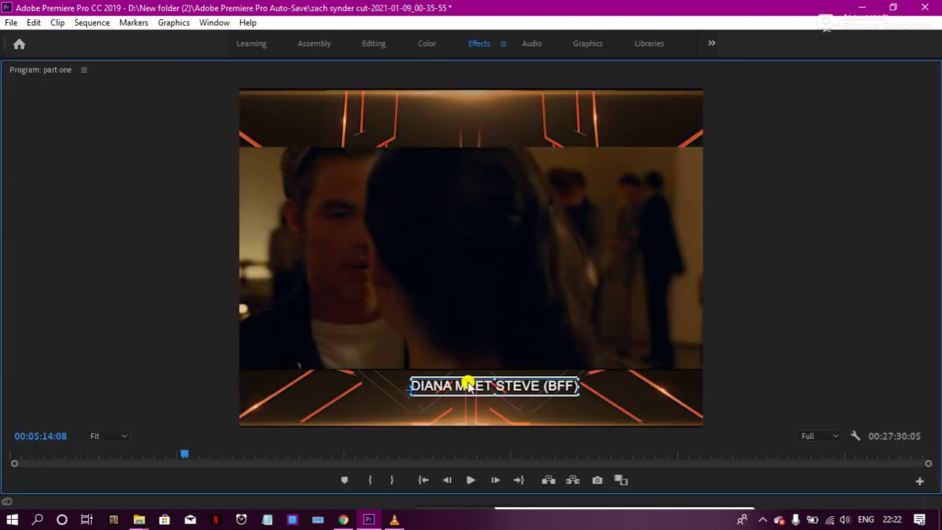
left_click_drag(469, 391, 450, 394)
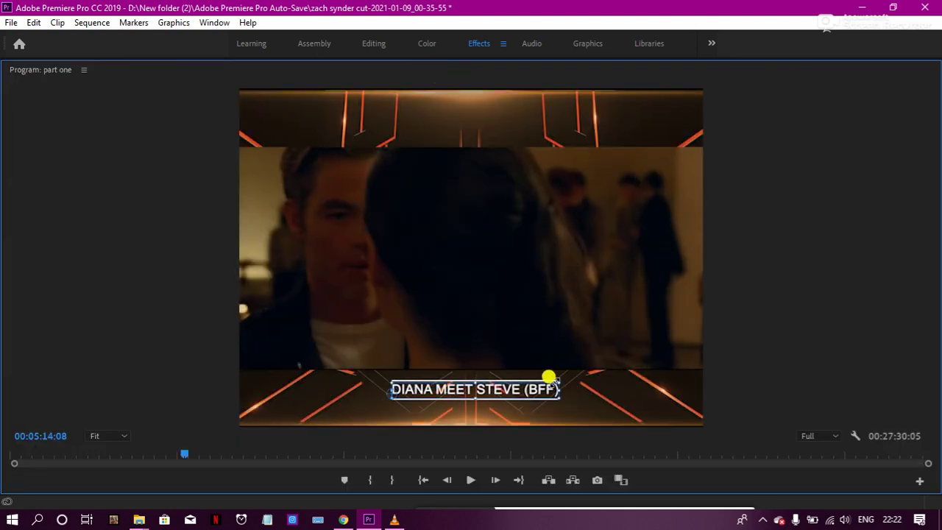
left_click_drag(550, 379, 641, 375)
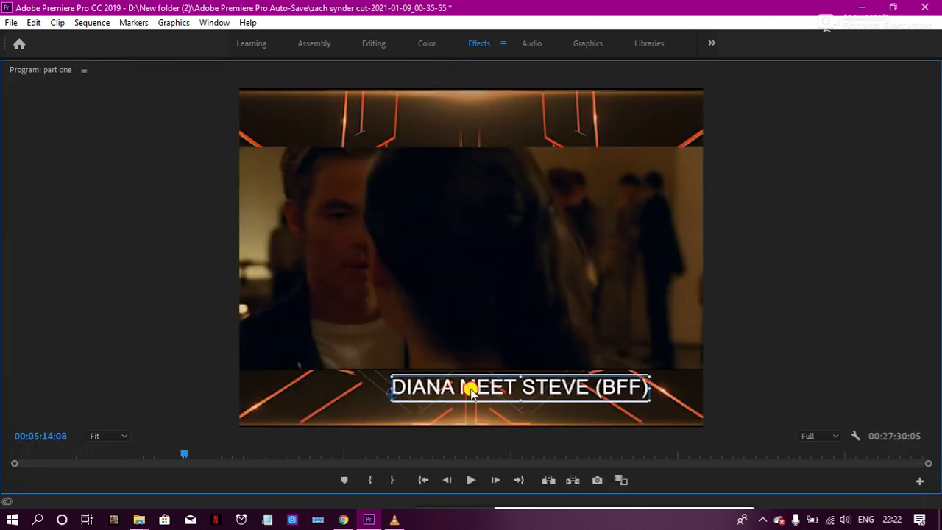
left_click_drag(471, 391, 417, 393)
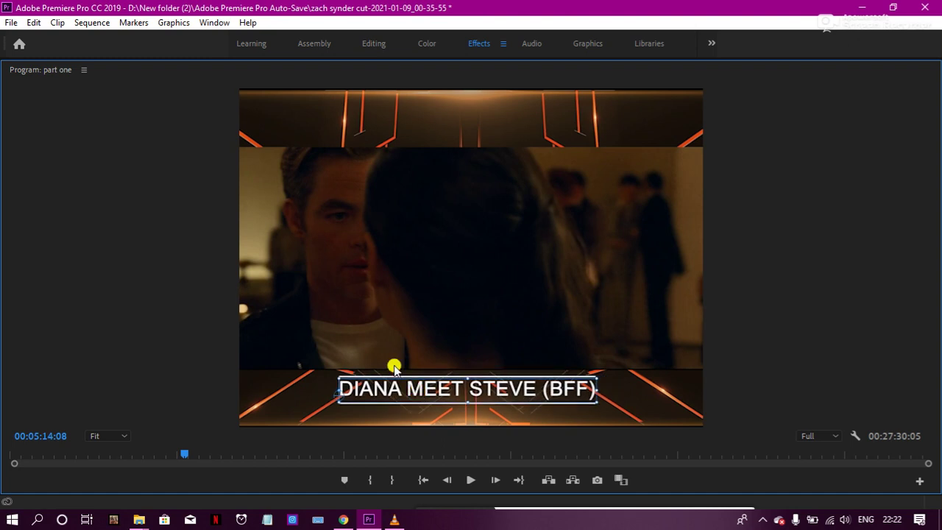
double_click(50, 72)
left_click_drag(461, 301, 456, 300)
left_click(556, 249)
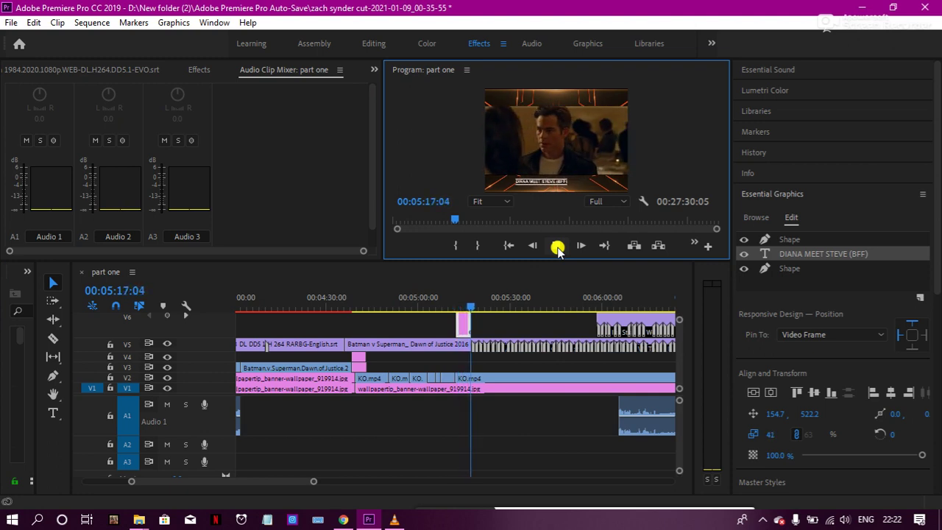
left_click(557, 249)
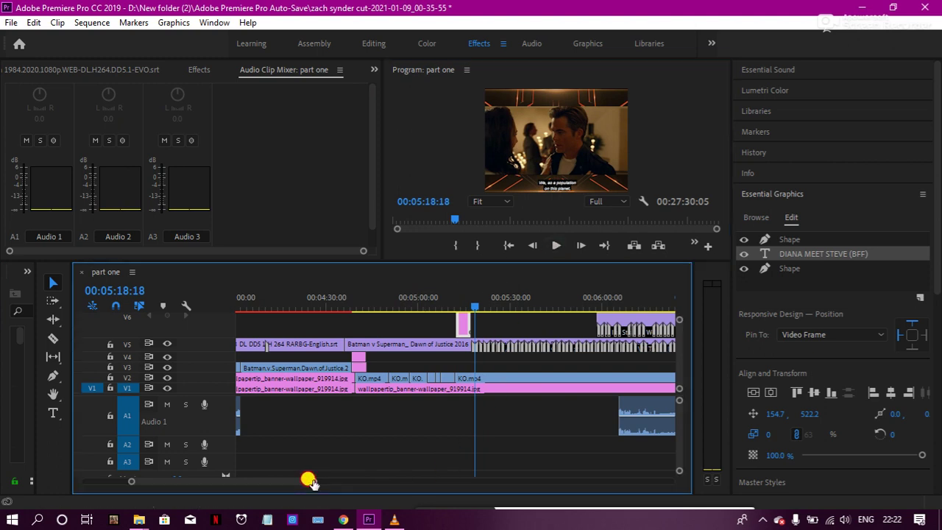
- Split the V5 Batman v Superman caption clip at 05:17:12 with the Razor, then return to Selection
scroll(309, 482, "up", 5)
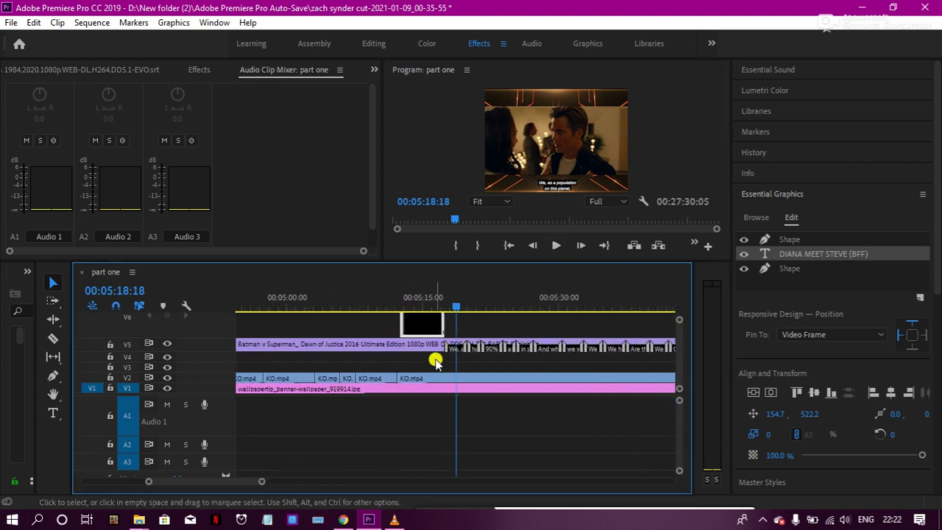
left_click_drag(457, 308, 447, 309)
left_click(50, 339)
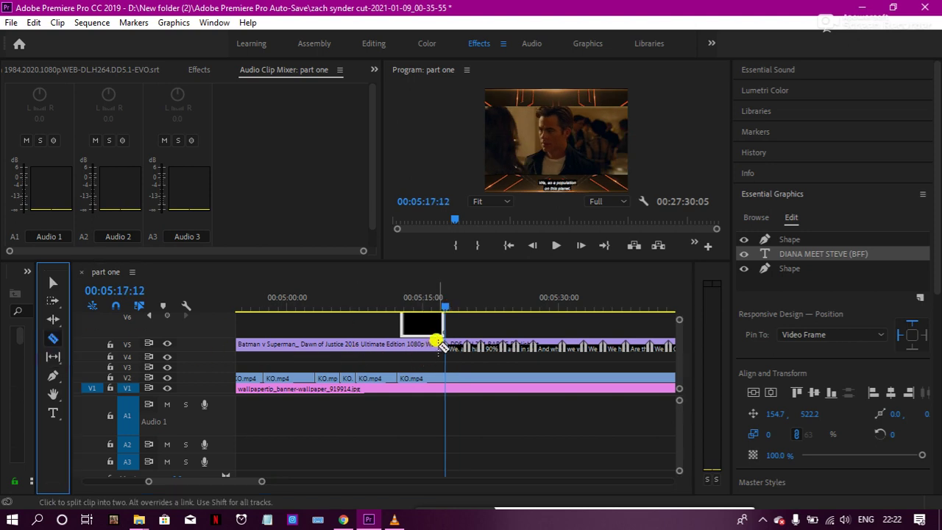
left_click(445, 342)
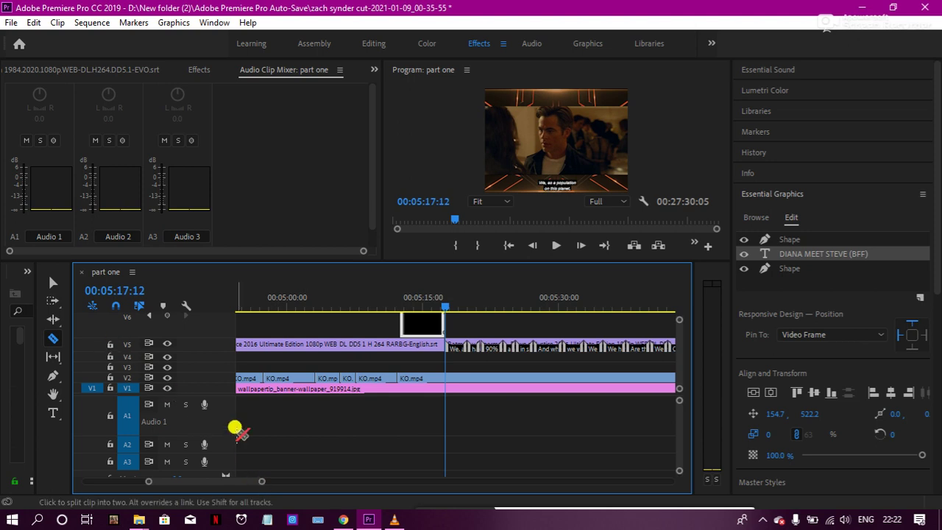
left_click_drag(258, 482, 397, 482)
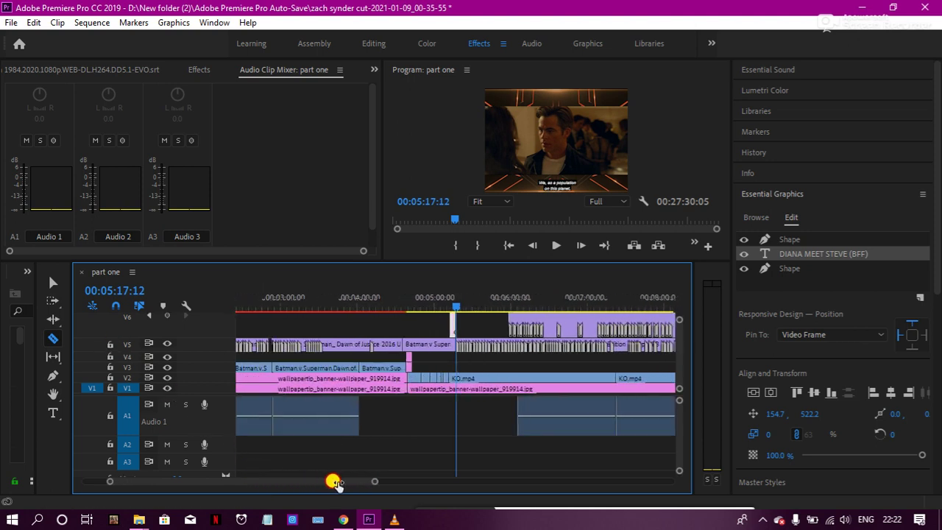
left_click_drag(397, 482, 466, 481)
left_click(54, 283)
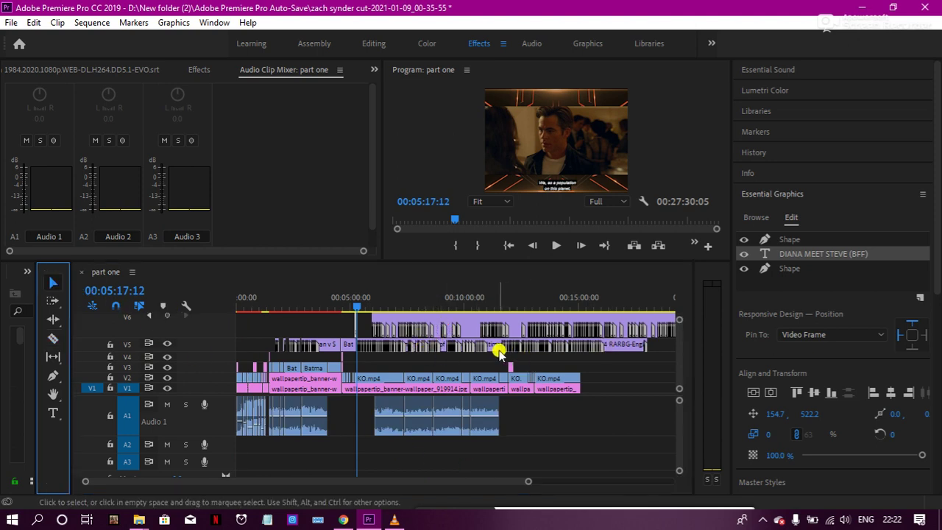
- Nudge the Batman v Superman caption clip on V5 later and bring up its context menu
left_click_drag(637, 350, 675, 352)
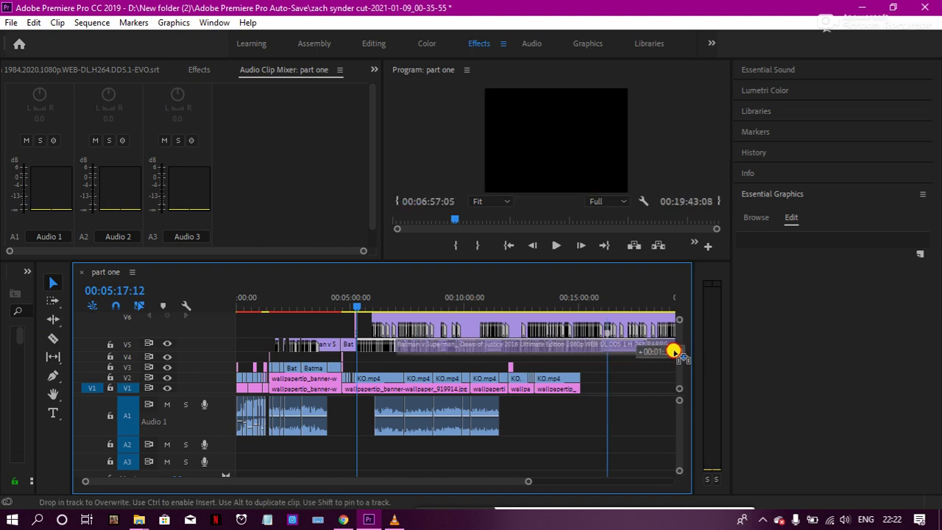
left_click_drag(674, 352, 673, 351)
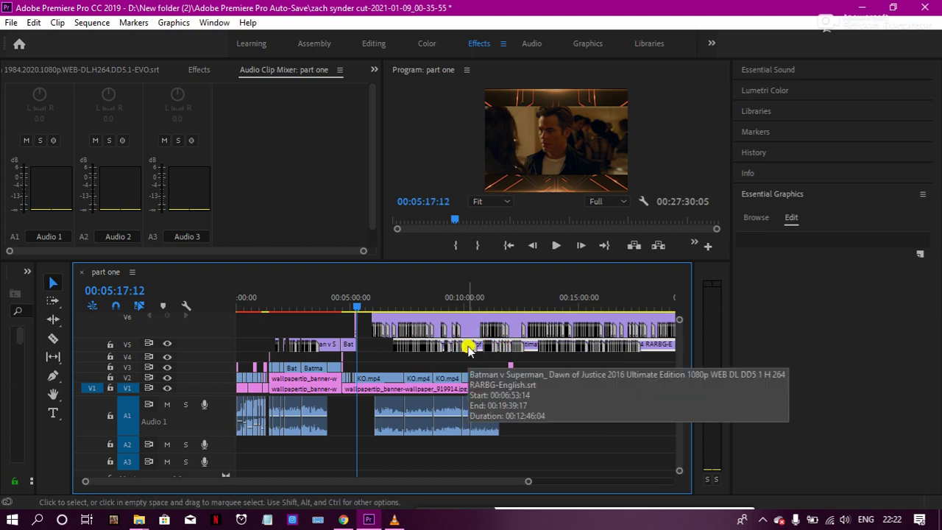
right_click(468, 349)
left_click(427, 349)
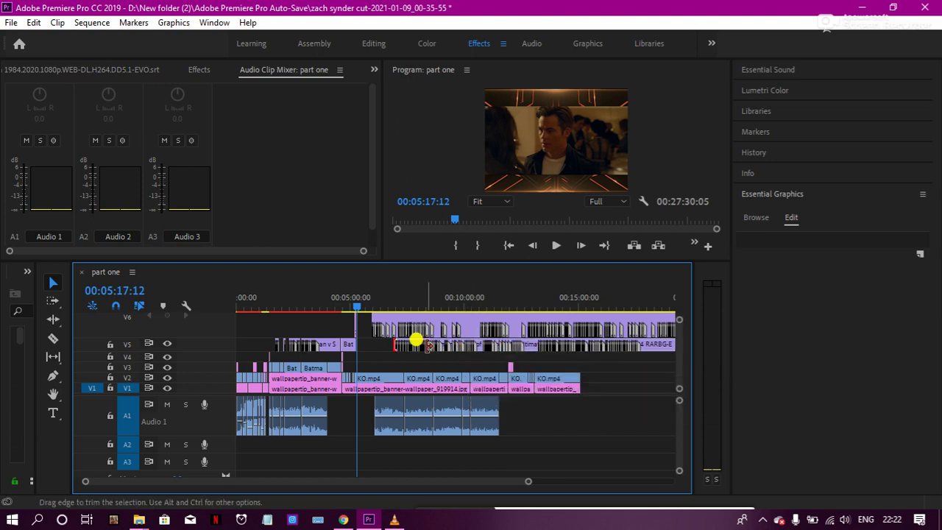
right_click(511, 349)
left_click(657, 372)
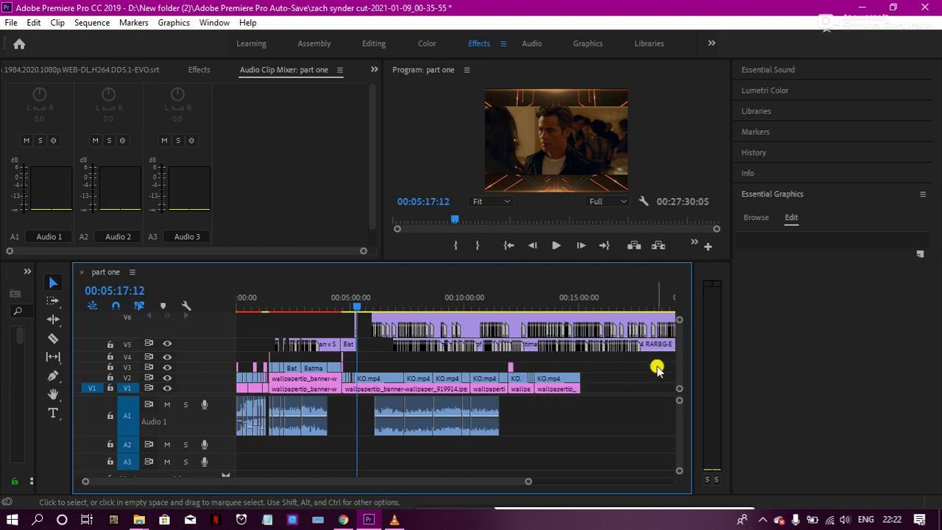
right_click(657, 351)
right_click(650, 350)
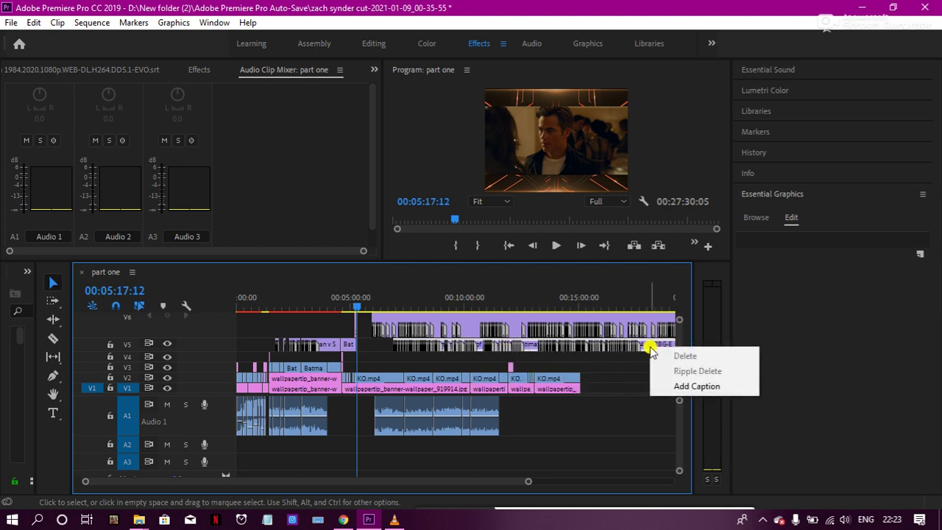
right_click(637, 329)
key("Escape")
right_click(663, 349)
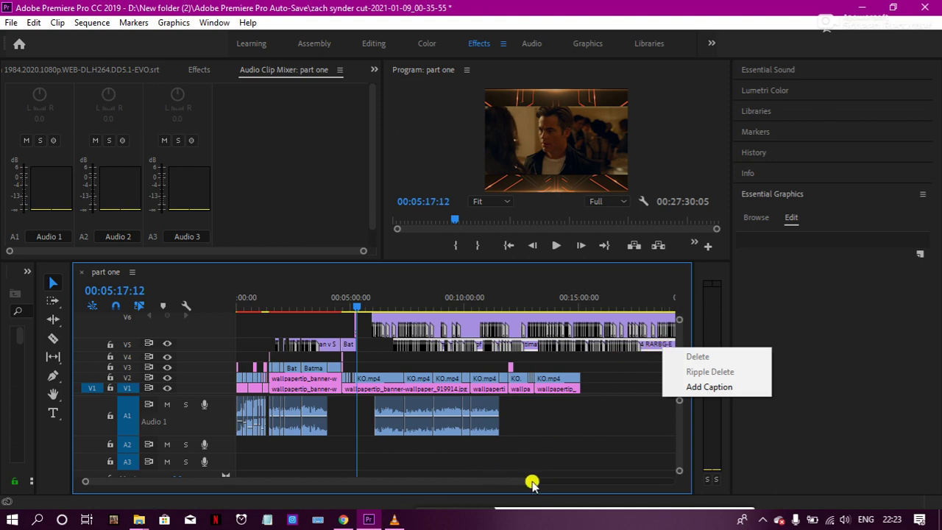
left_click_drag(528, 481, 588, 478)
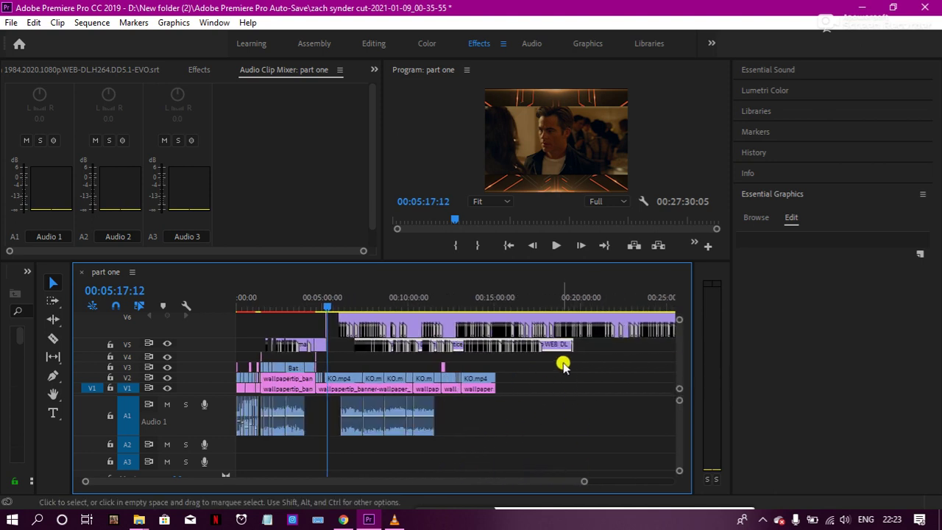
- Clear the Batman v Superman caption piece after 05:17:12 from V5
right_click(553, 347)
left_click(563, 352)
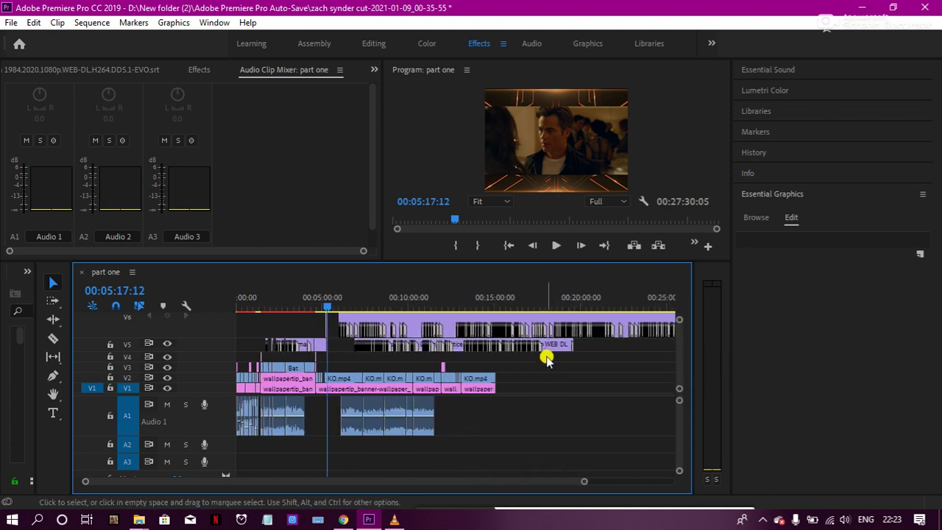
right_click(553, 347)
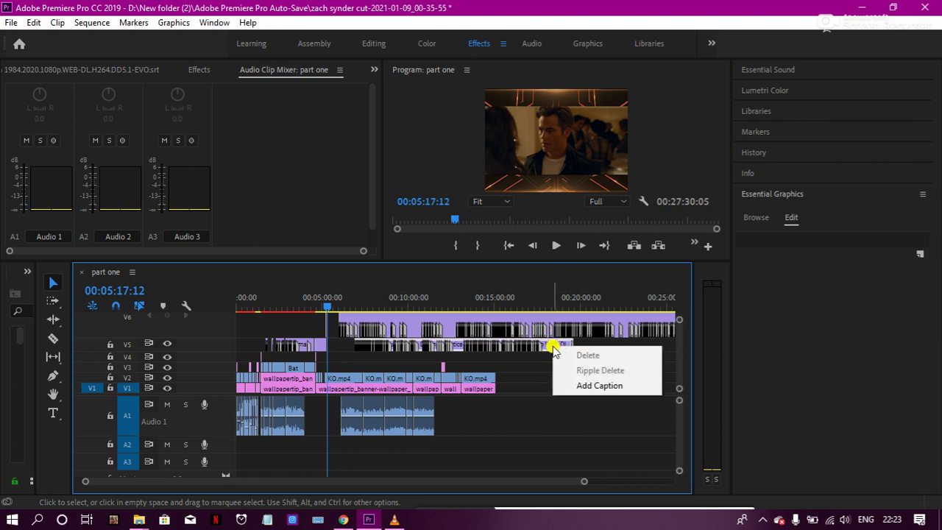
left_click(508, 351)
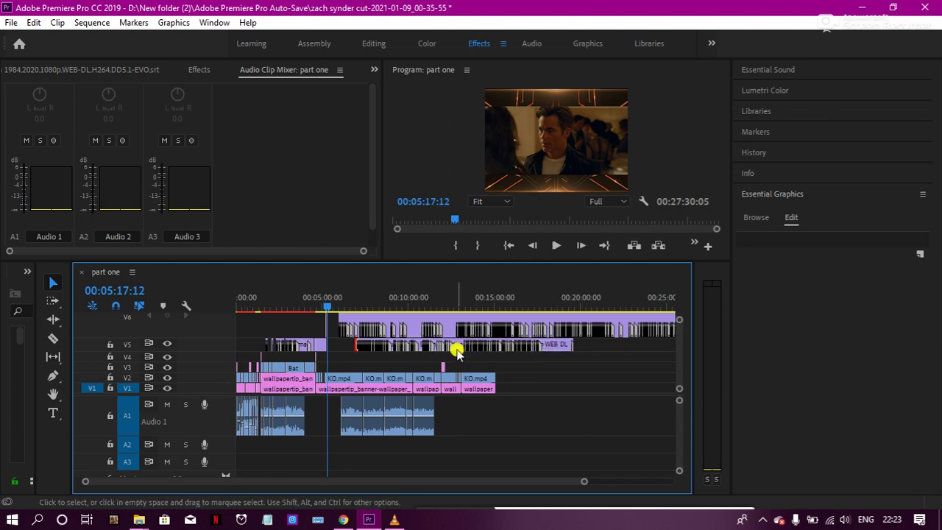
right_click(457, 347)
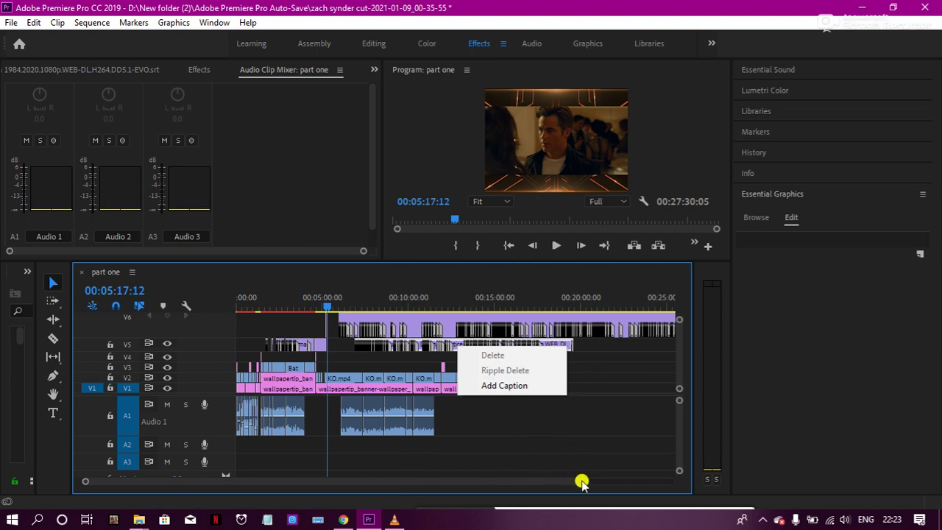
left_click_drag(581, 482, 415, 454)
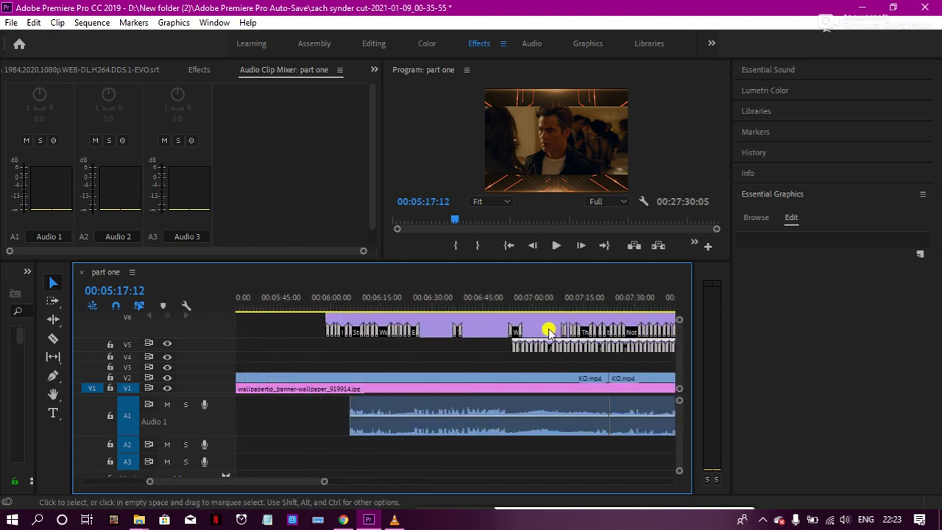
scroll(571, 343, "down", 3)
scroll(581, 346, "down", 3)
scroll(584, 351, "down", 3)
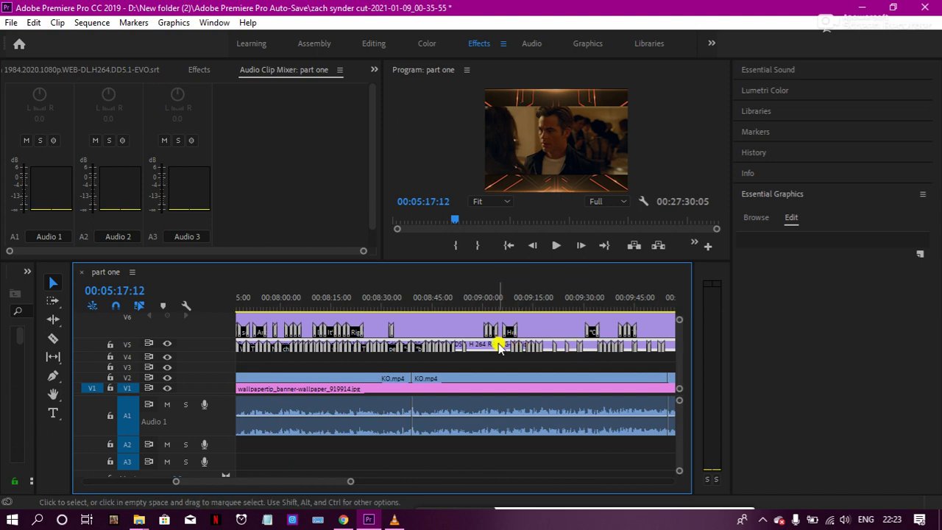
right_click(498, 347)
left_click(542, 82)
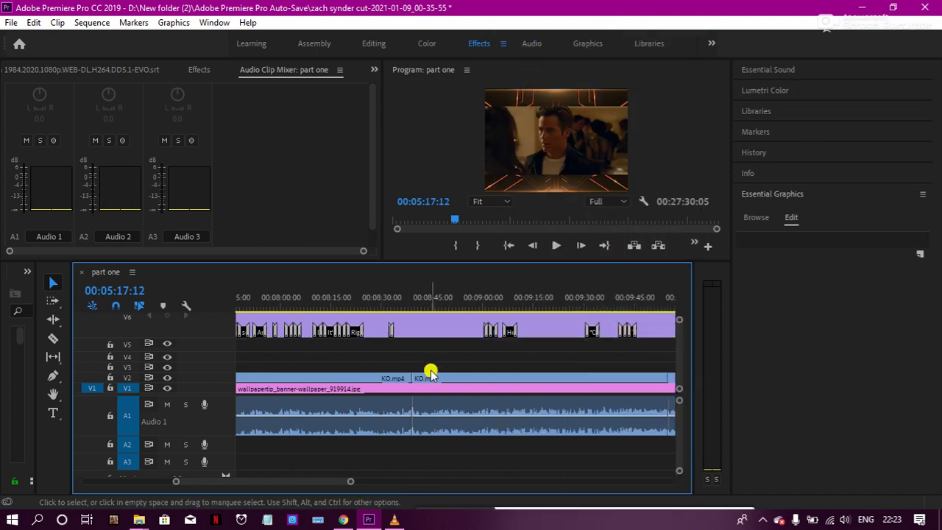
scroll(434, 376, "up", 3)
scroll(443, 379, "up", 3)
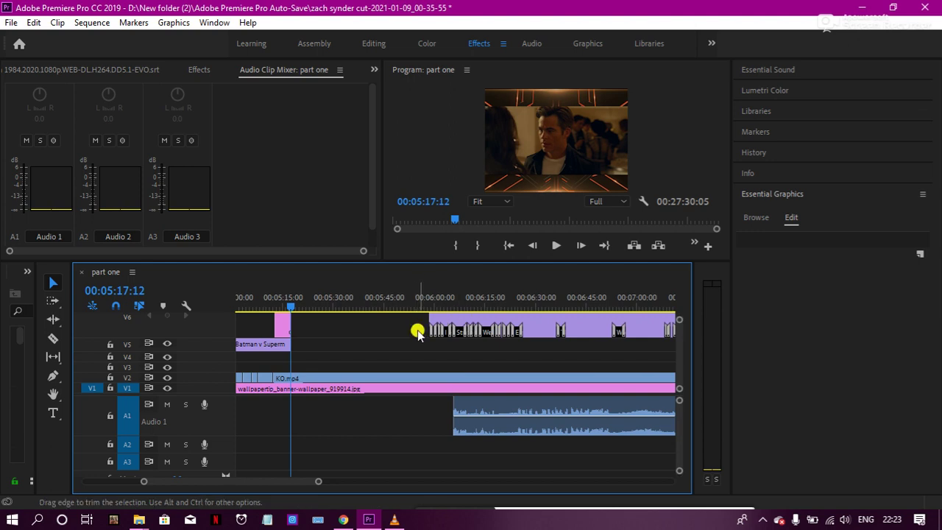
- Move the Wonder Woman 1984 caption clip from V6 down to V5 and play to check timing
left_click_drag(538, 328, 408, 341)
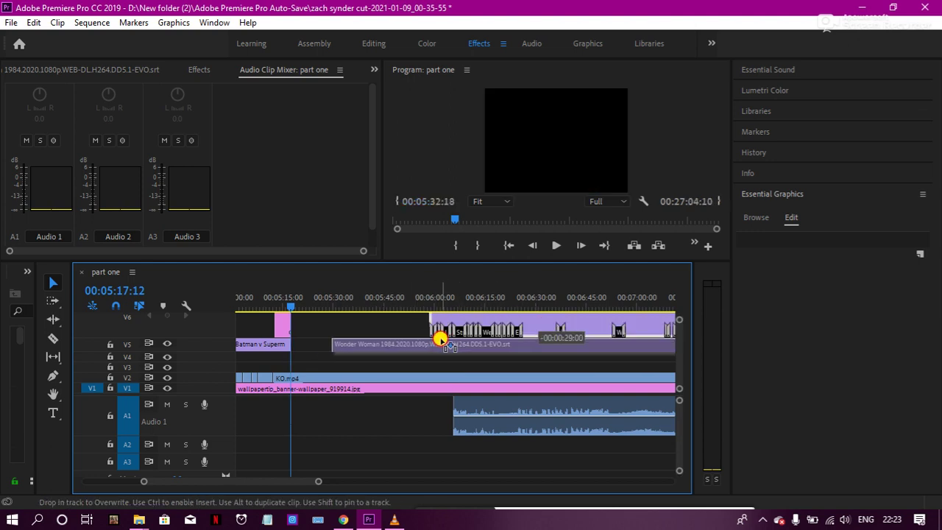
left_click_drag(408, 340, 400, 340)
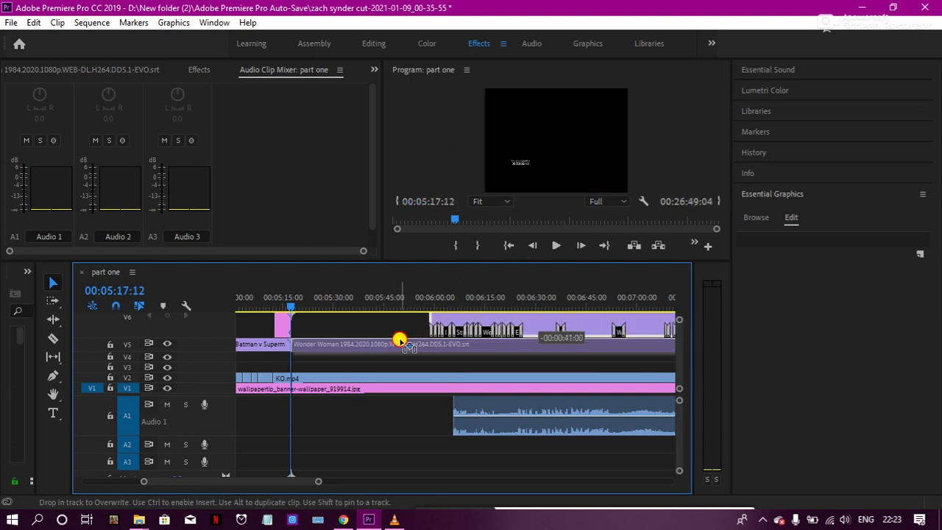
mouse_move(318, 481)
left_mouse_down()
mouse_move(518, 481)
mouse_move(351, 471)
left_mouse_up()
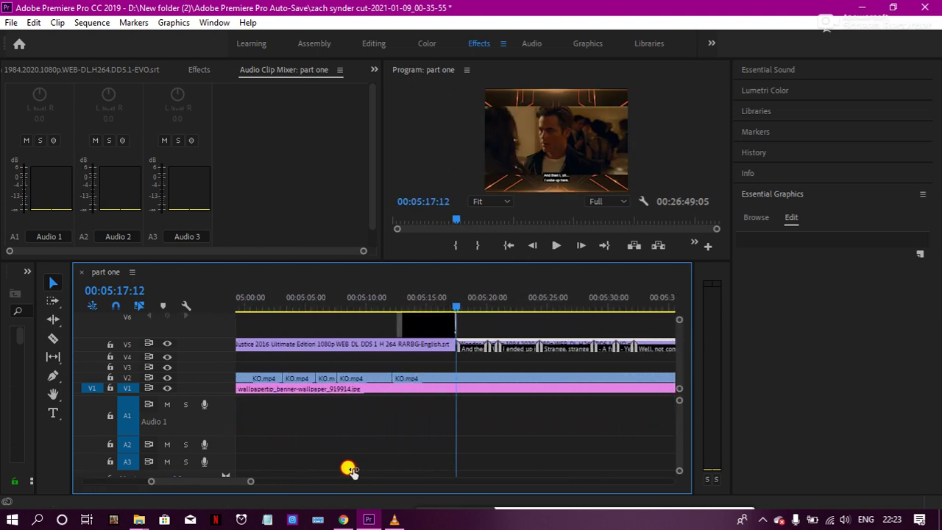
scroll(552, 432, "down", 2)
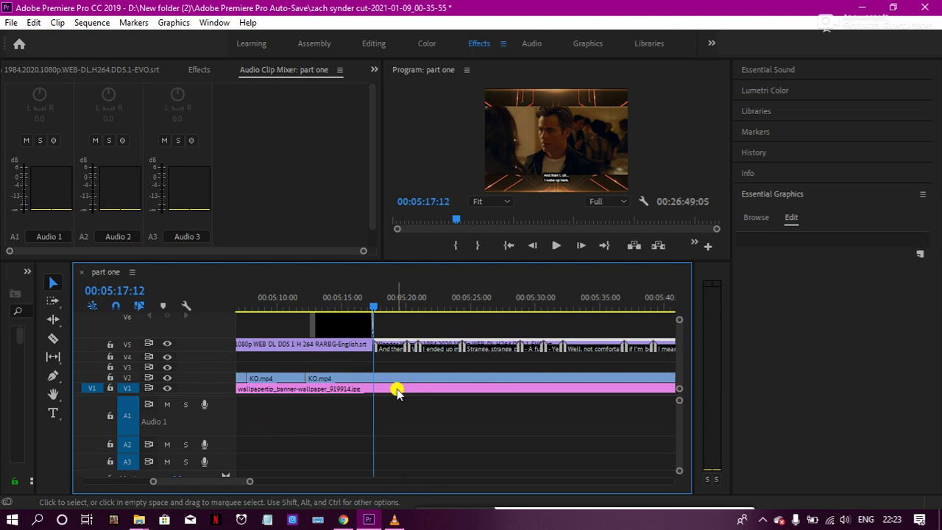
left_click(556, 245)
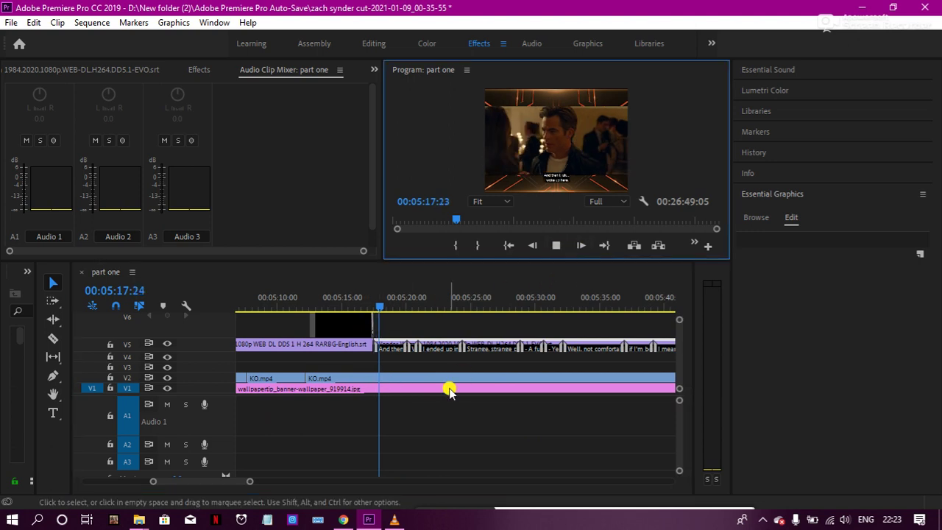
left_click_drag(250, 481, 366, 482)
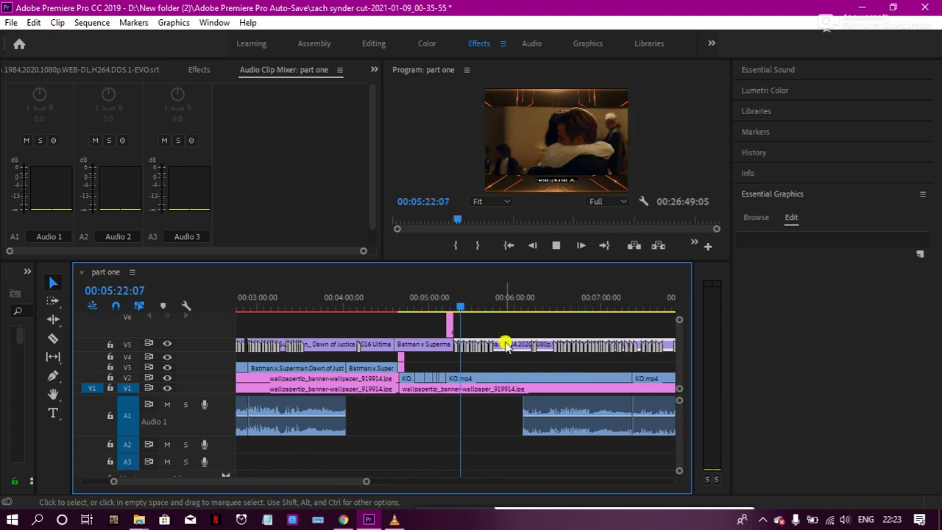
- Make the caption clip start at 00:05:53:18 and switch to the Editing workspace
left_click_drag(460, 306, 504, 308)
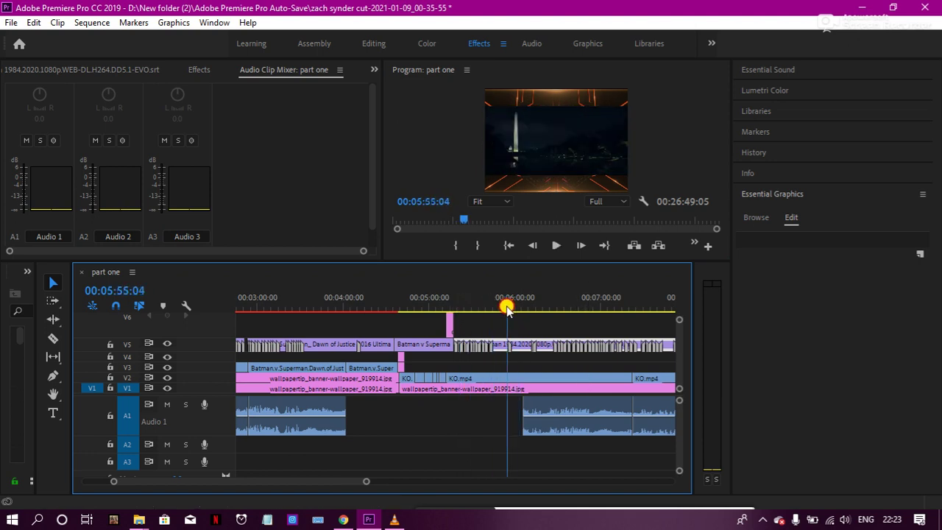
left_click(520, 346)
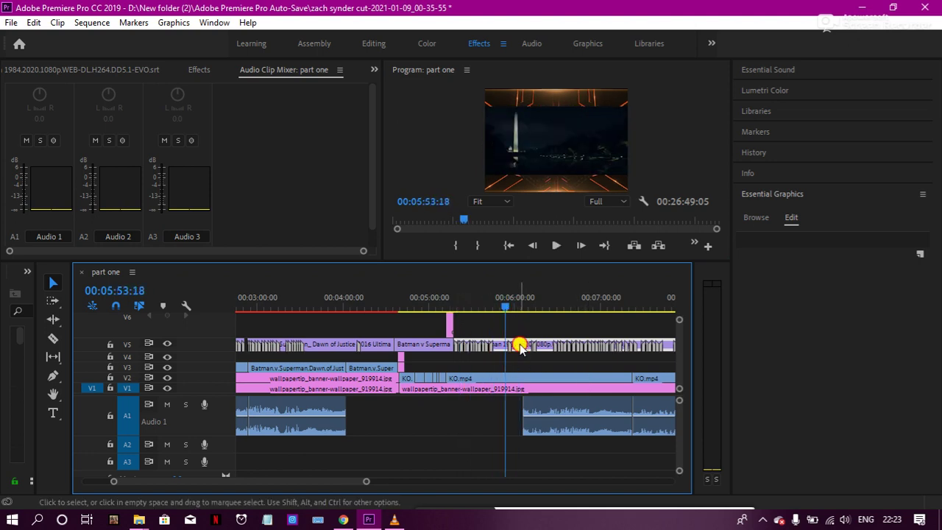
left_click_drag(520, 346, 571, 351)
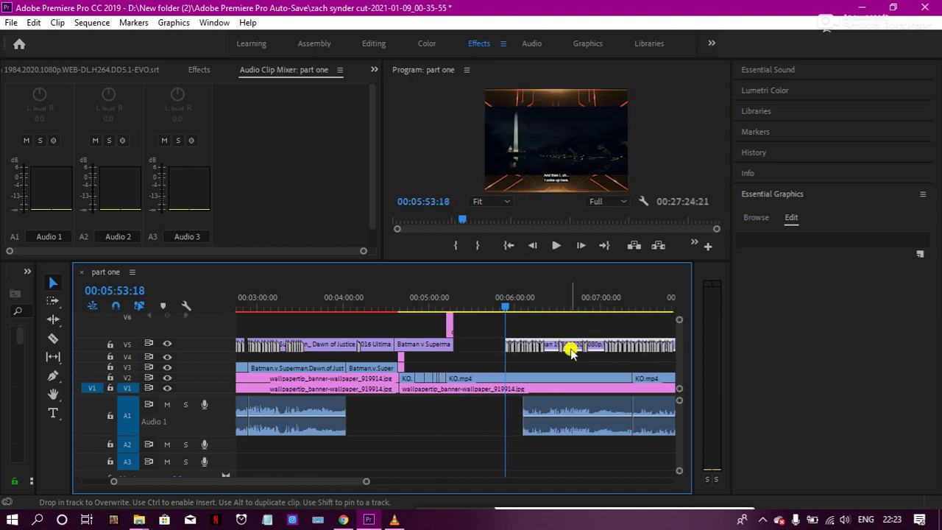
left_click_drag(366, 482, 331, 479)
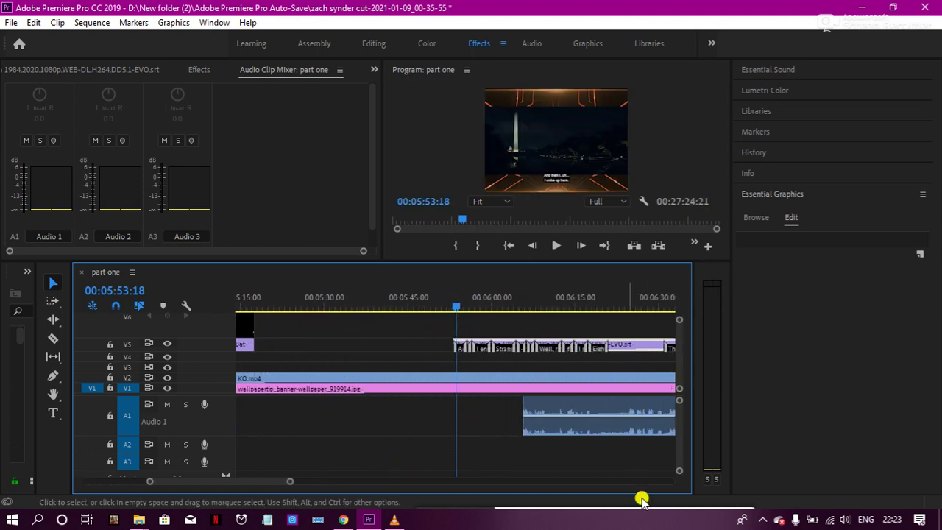
left_click(374, 46)
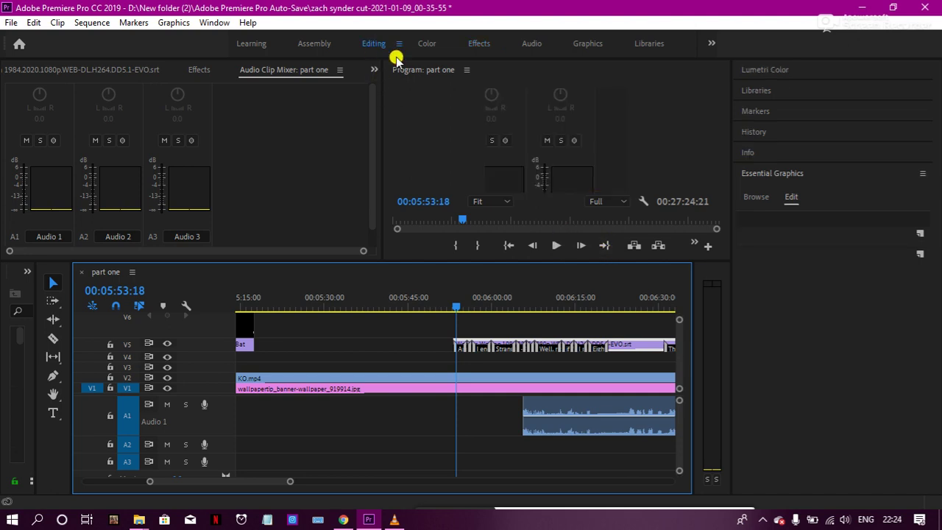
- Collapse the empty Video 6 track, enlarge Video 5, and bring VLC to the front
scroll(346, 347, "down", 2)
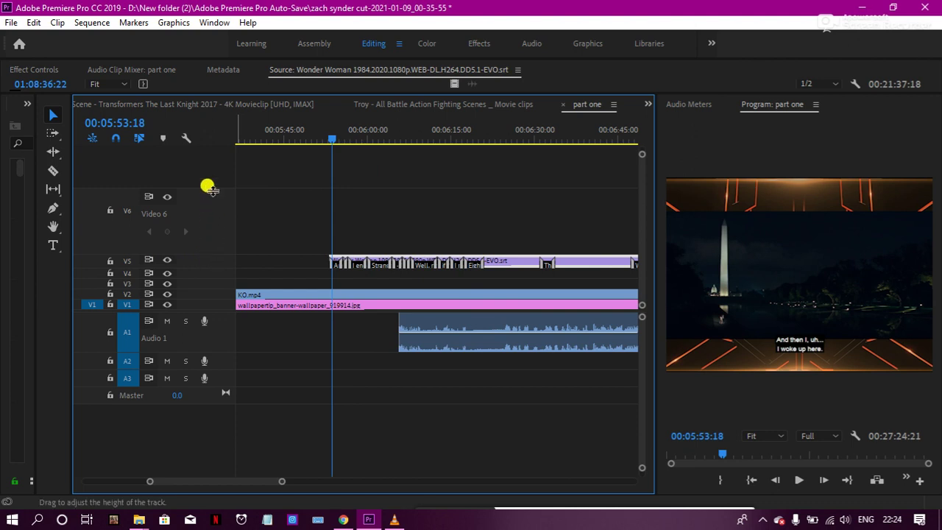
left_click_drag(211, 189, 210, 247)
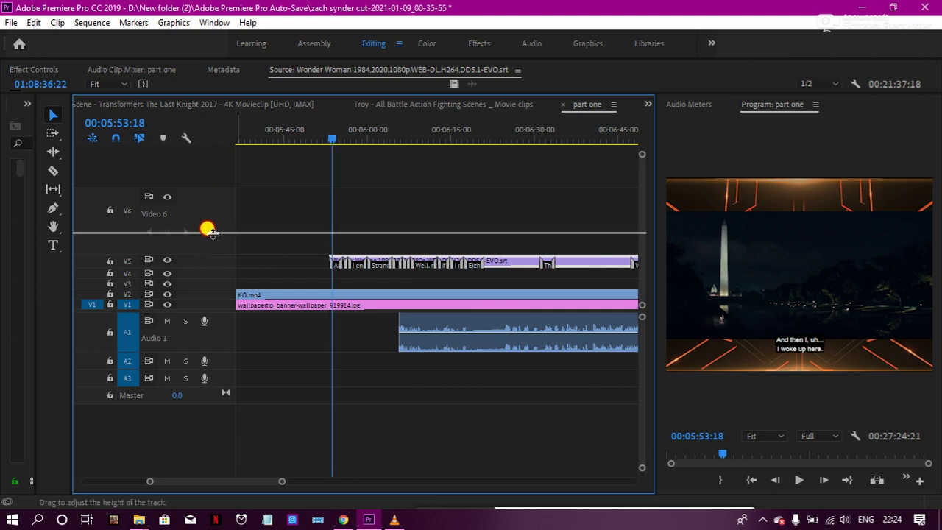
left_click_drag(211, 257, 211, 216)
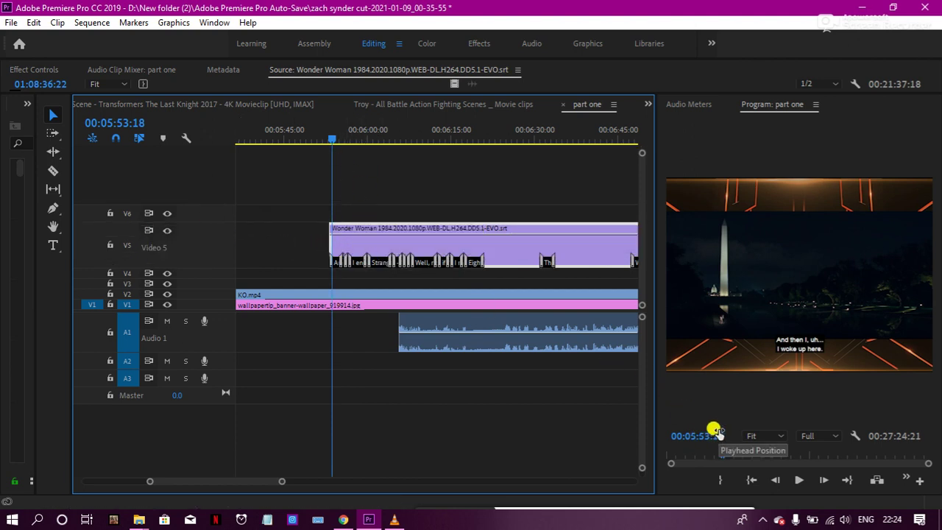
left_click(394, 521)
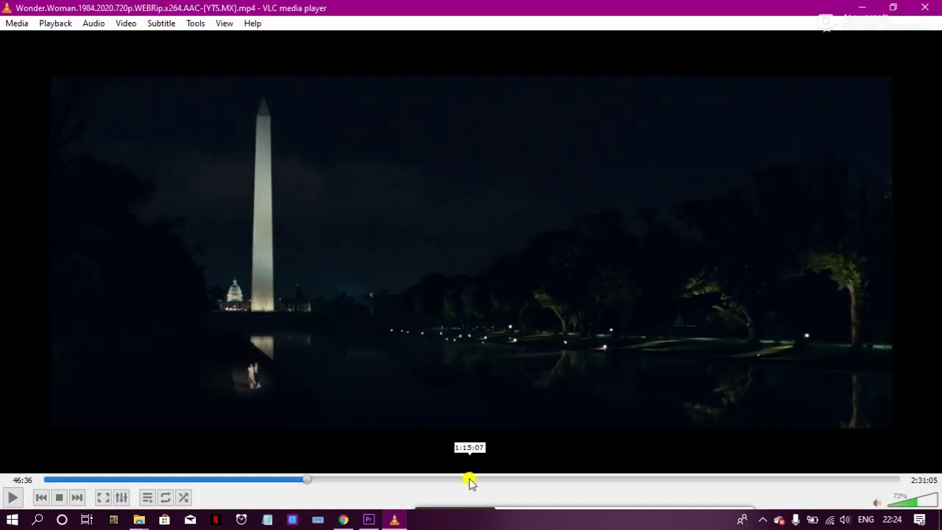
- Play the movie in VLC until 46:46, pause, and minimize VLC to return to Premiere
key("space")
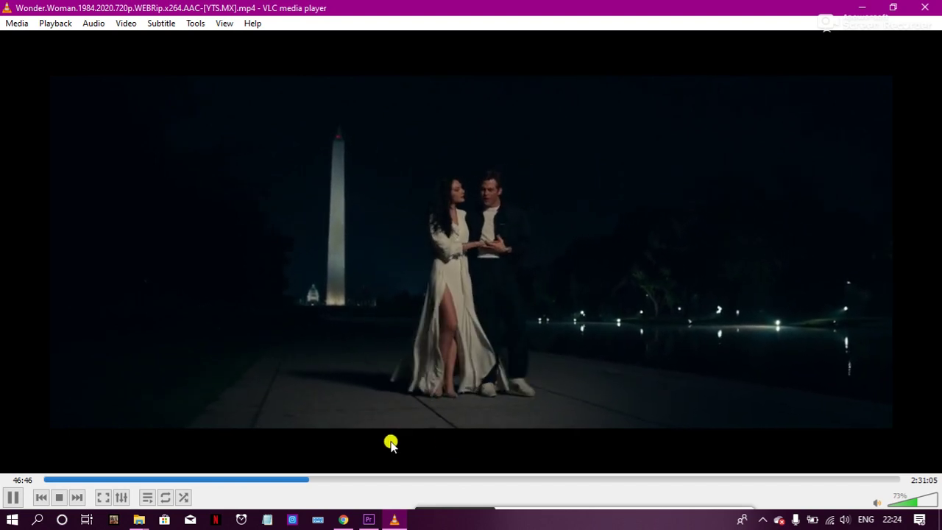
key("space")
left_click(861, 6)
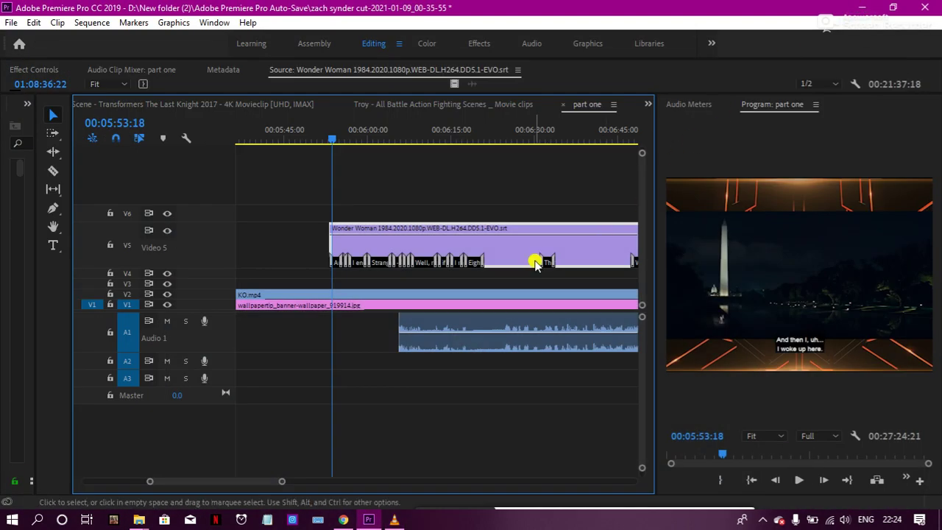
- Scroll along the Wonder Woman subtitle clip, then switch to the Assembly workspace's Captions panel
scroll(478, 269, "down", 2)
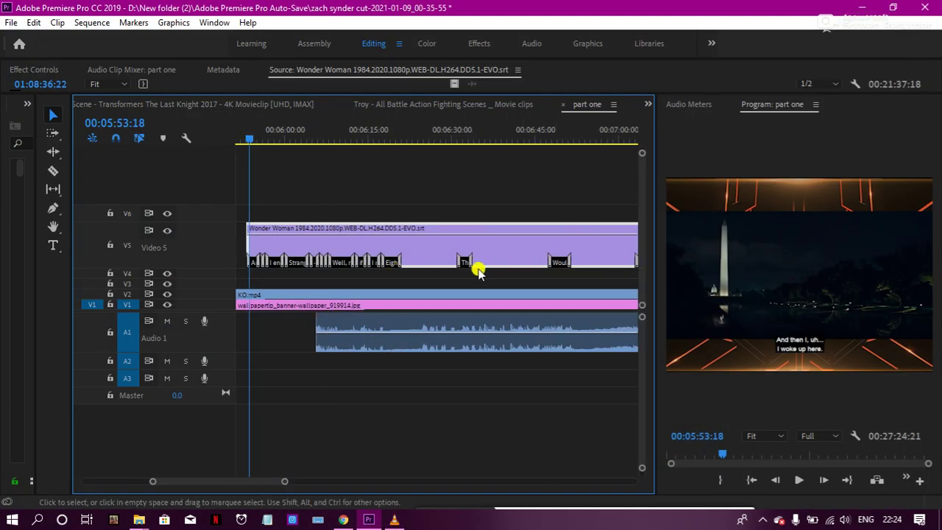
scroll(479, 270, "down", 2)
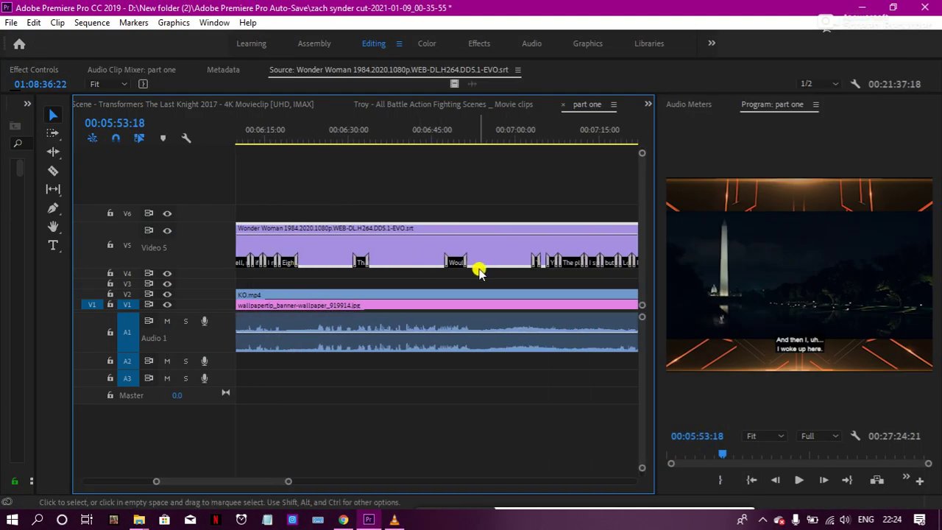
scroll(475, 271, "down", 2)
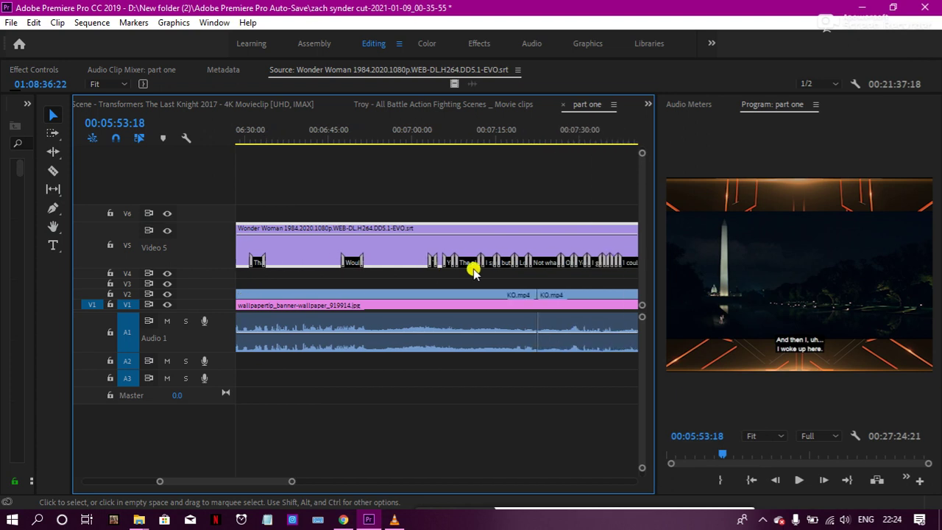
scroll(474, 271, "down", 1)
scroll(473, 271, "down", 1)
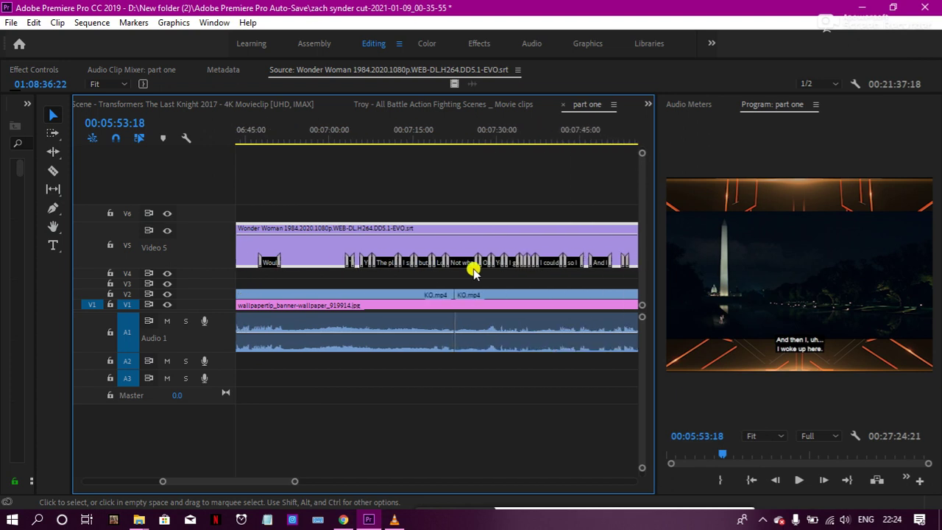
scroll(473, 271, "up", 2)
left_click(308, 50)
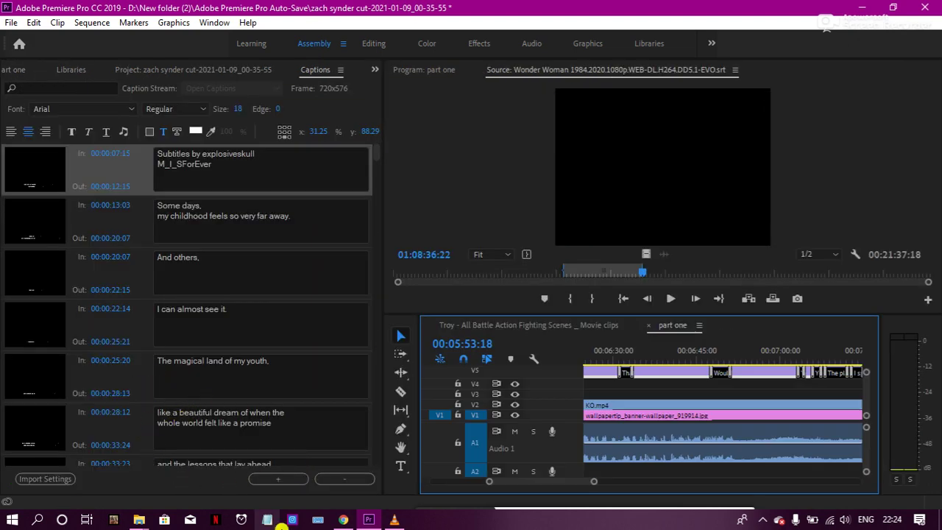
- Glance at the paused movie in VLC, then scroll the Captions list from the opening credits to about 00:31
left_click(394, 520)
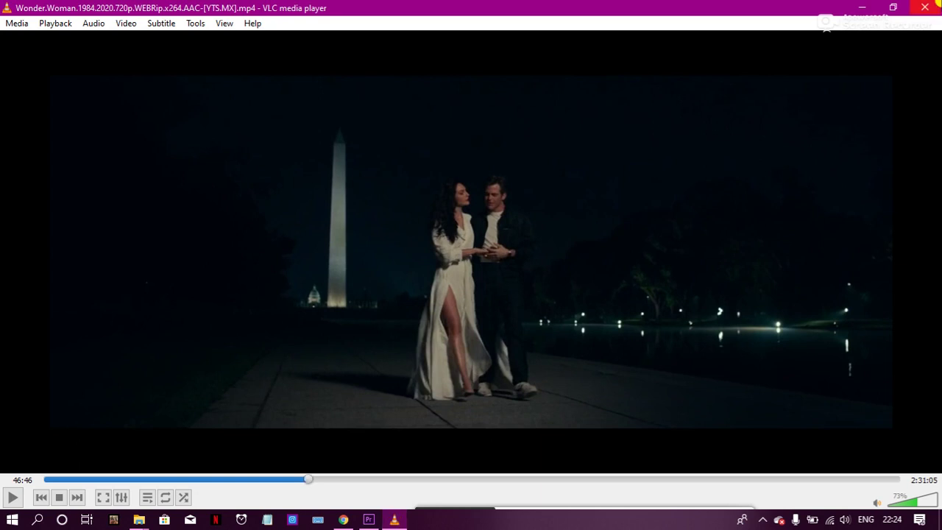
left_click(925, 7)
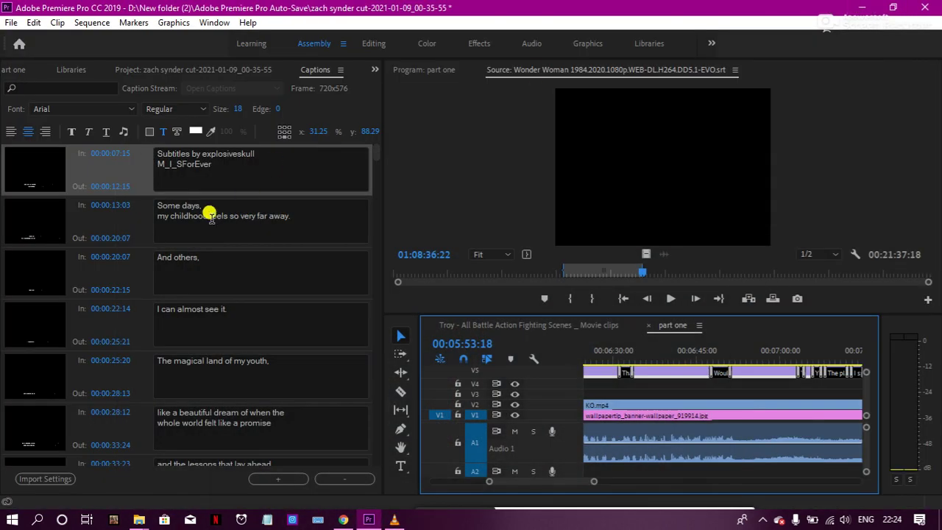
scroll(122, 372, "down", 5)
scroll(122, 372, "up", 4)
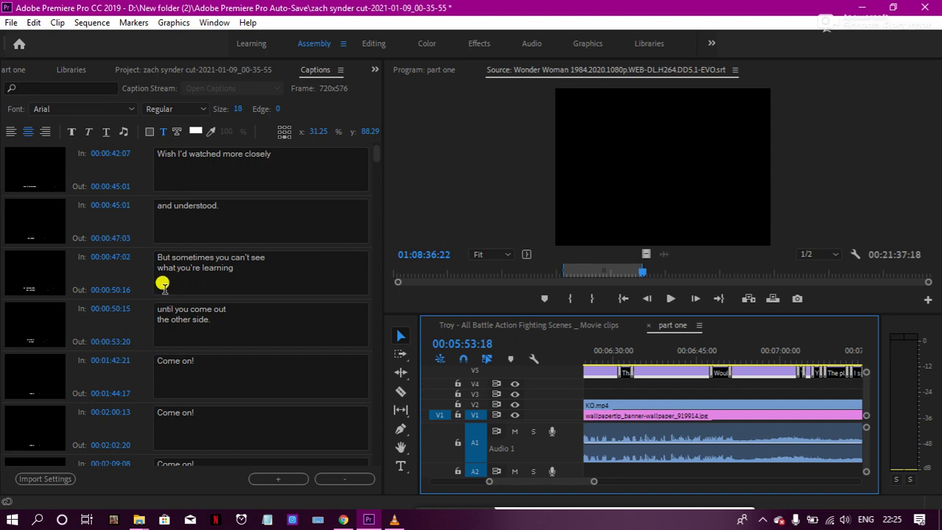
scroll(184, 288, "up", 2)
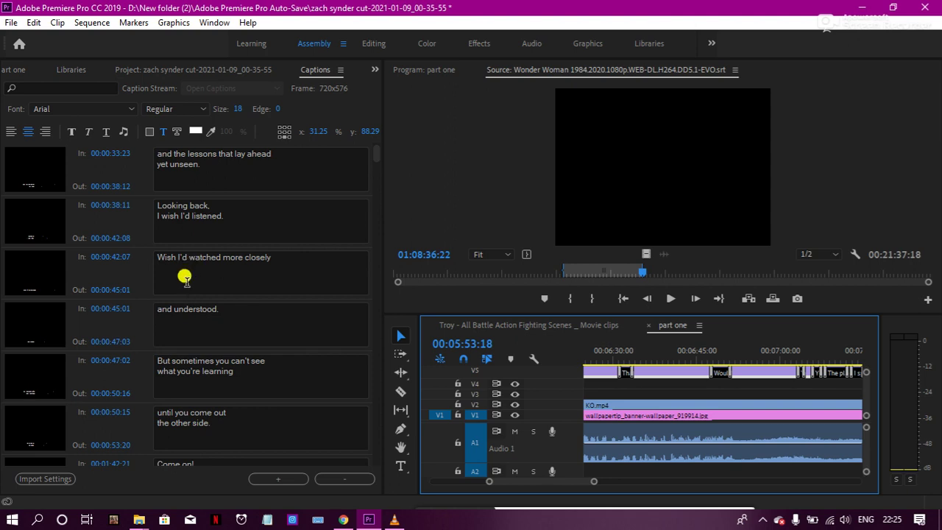
scroll(184, 277, "up", 2)
scroll(184, 277, "up", 3)
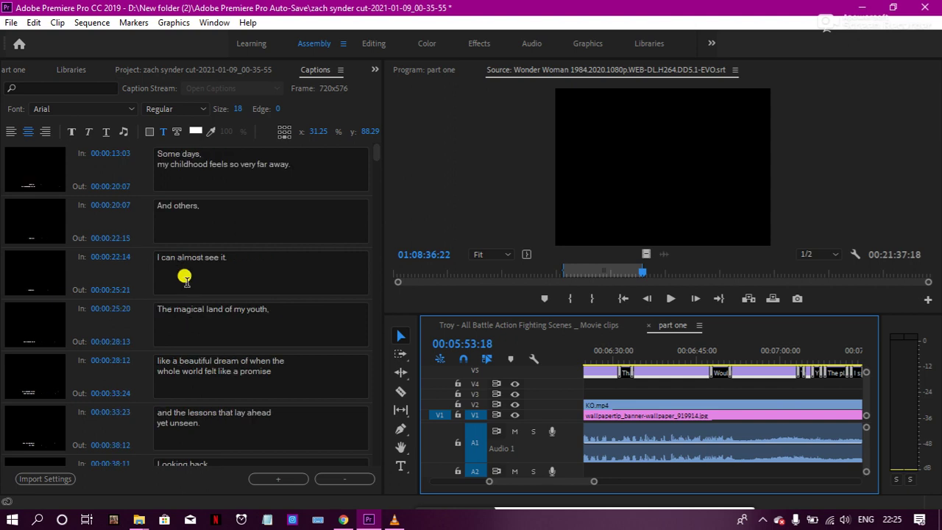
scroll(184, 276, "up", 1)
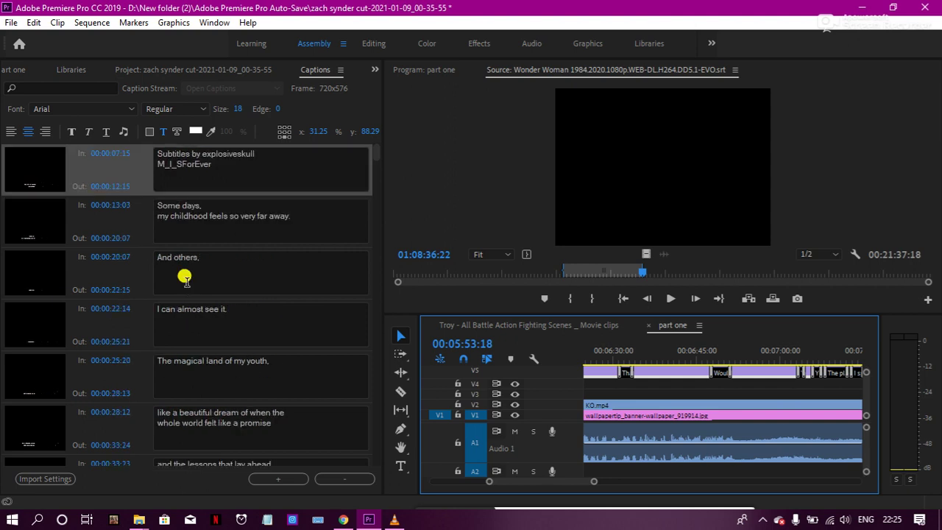
scroll(184, 276, "down", 2)
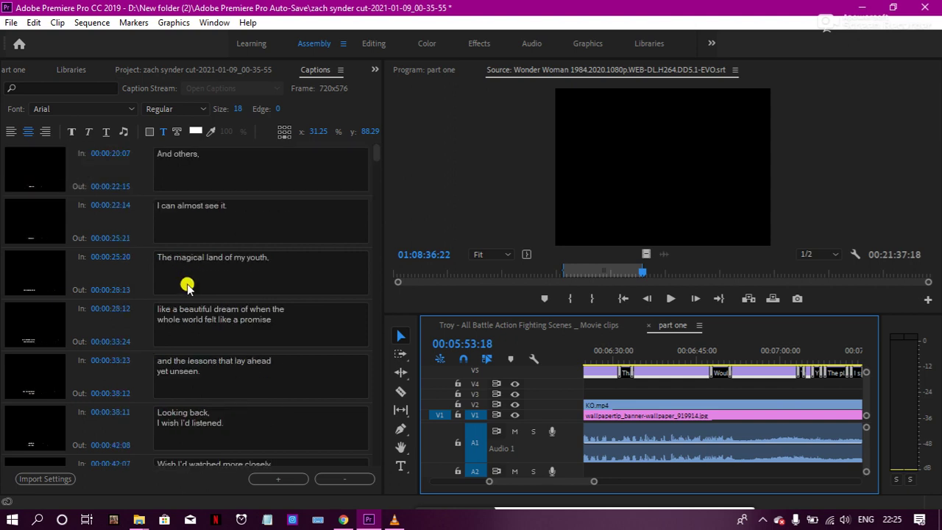
left_click_drag(376, 156, 372, 237)
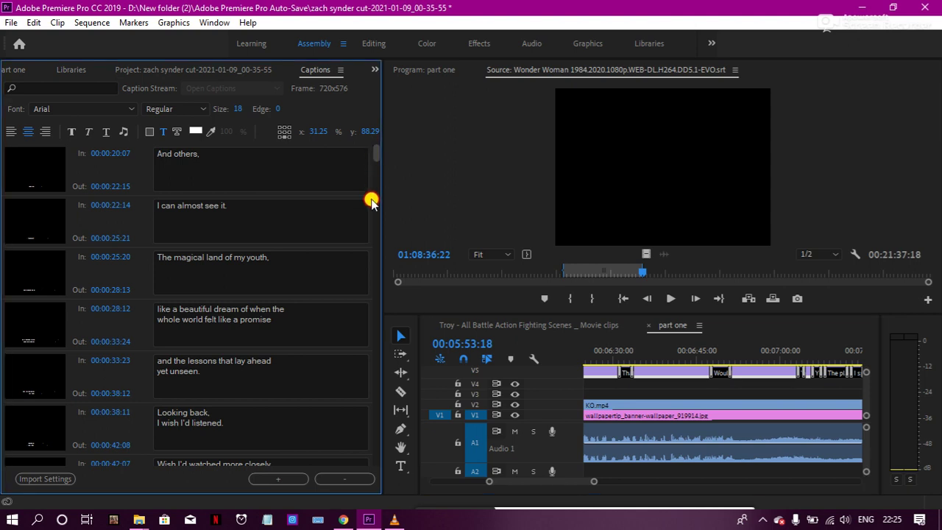
- Bring up the "Nothing." caption at 00:46:45:22 in the Captions list and preview it in the source monitor
scroll(375, 288, "down", 5)
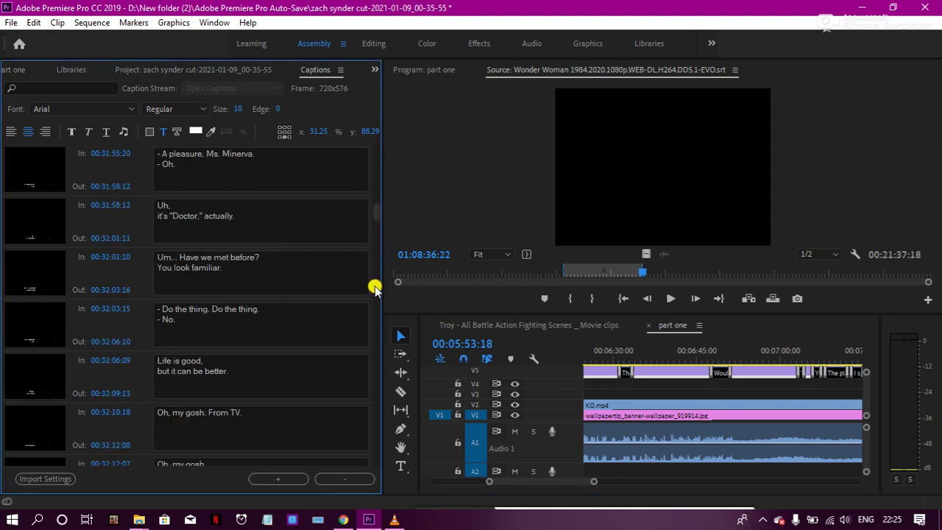
scroll(375, 284, "down", 10)
scroll(376, 284, "down", 10)
scroll(376, 285, "down", 10)
scroll(375, 284, "down", 10)
scroll(309, 276, "down", 10)
scroll(309, 286, "down", 10)
scroll(213, 328, "down", 10)
scroll(187, 359, "down", 10)
scroll(220, 342, "down", 10)
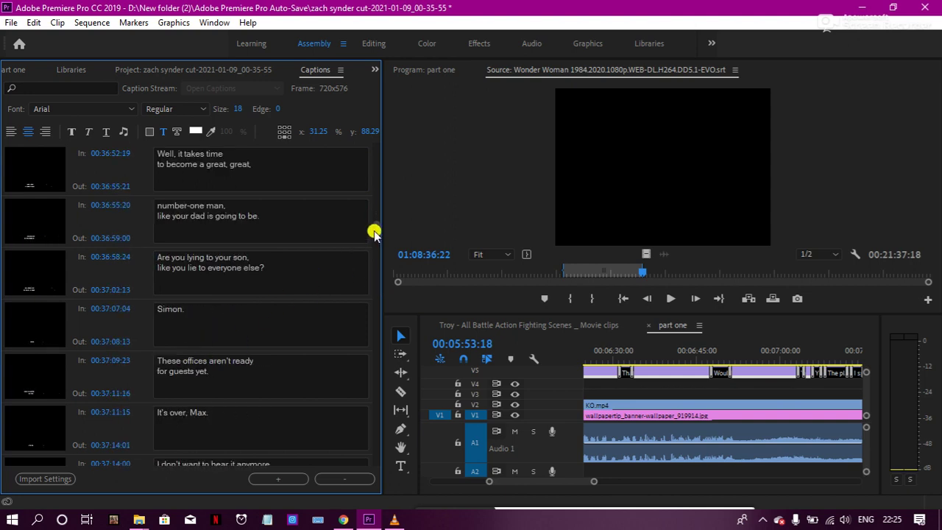
mouse_move(376, 233)
left_mouse_down()
mouse_move(376, 284)
mouse_move(375, 245)
mouse_move(356, 250)
left_mouse_up()
scroll(122, 327, "down", 4)
scroll(114, 337, "down", 2)
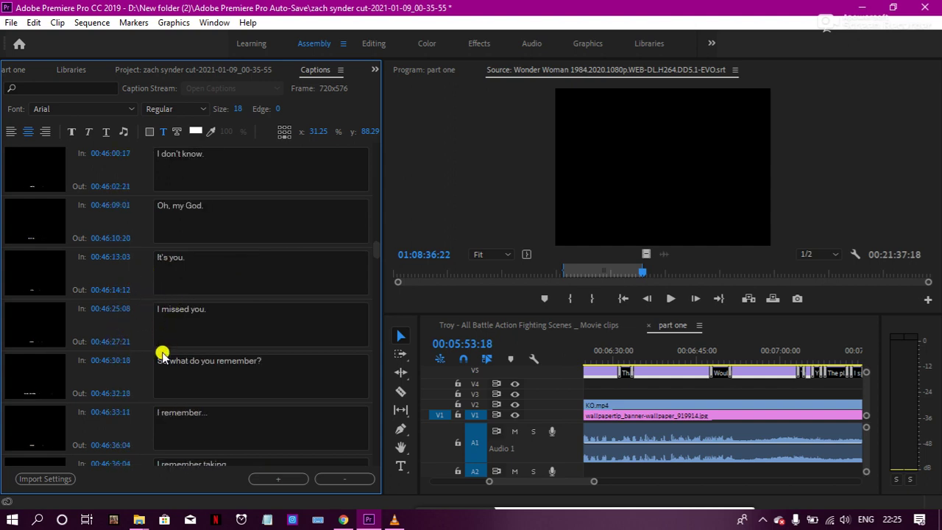
scroll(156, 366, "down", 1)
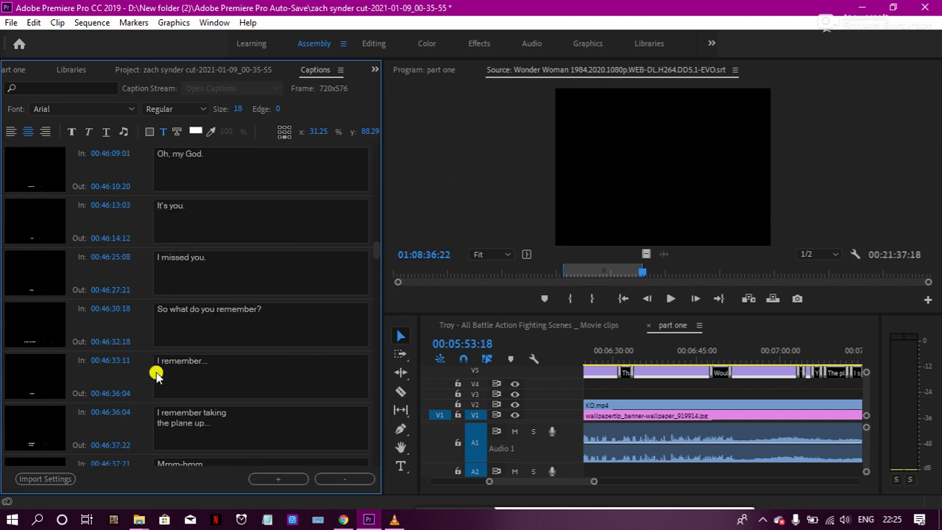
scroll(157, 370, "down", 1)
scroll(157, 369, "down", 1)
scroll(157, 370, "down", 3)
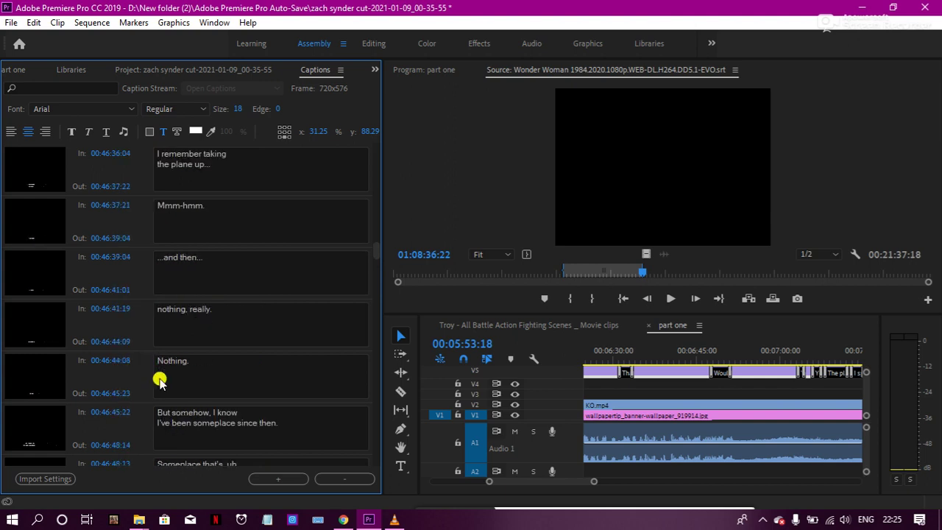
left_click(136, 374)
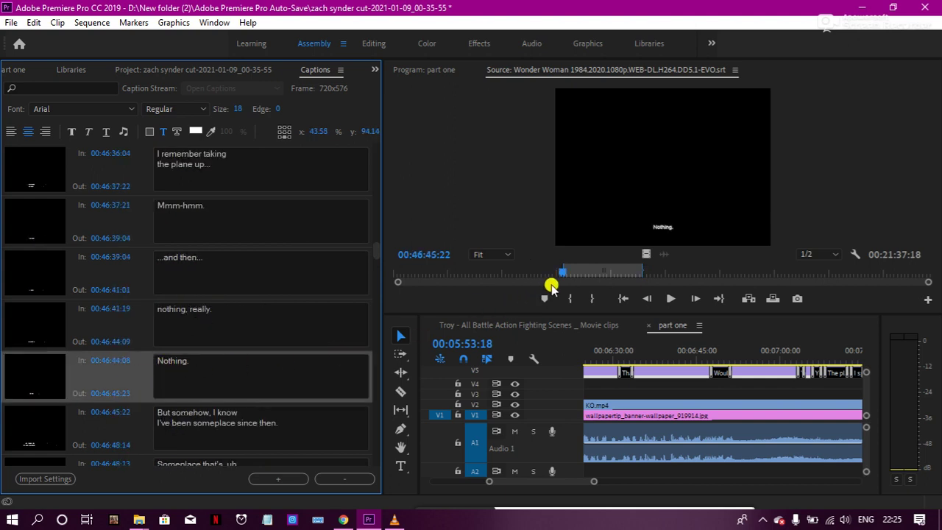